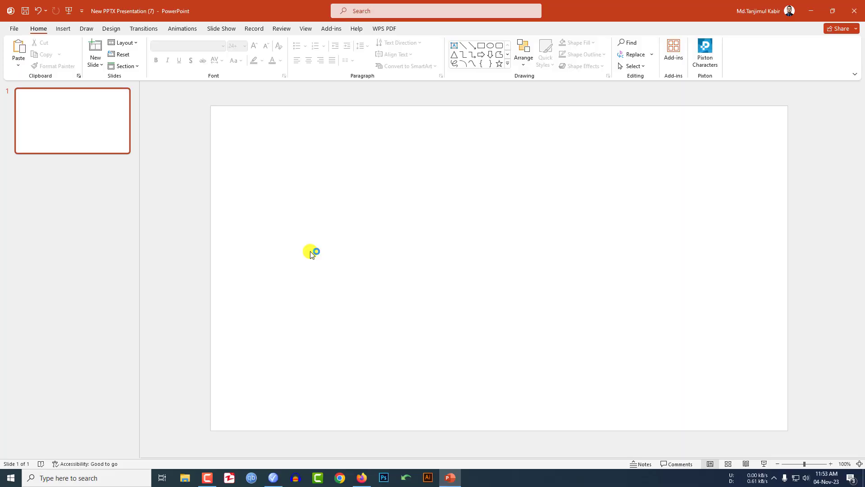
Show the Insert ribbon tab with Alt+N on the blank first slide
{"action": "key", "text": "alt+n"}
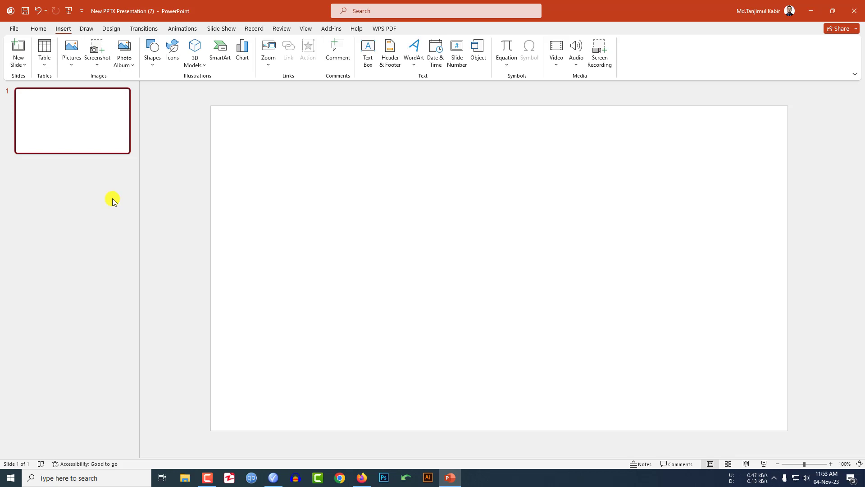
Insert the mountain-and-clouds photo from the Downloads folder onto slide 1
{"action": "left_click", "coordinate": [71, 54]}
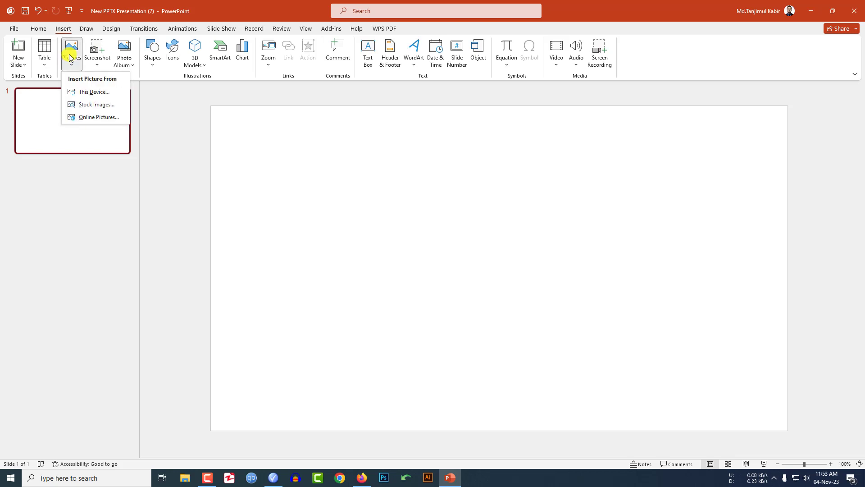
{"action": "left_click", "coordinate": [86, 91]}
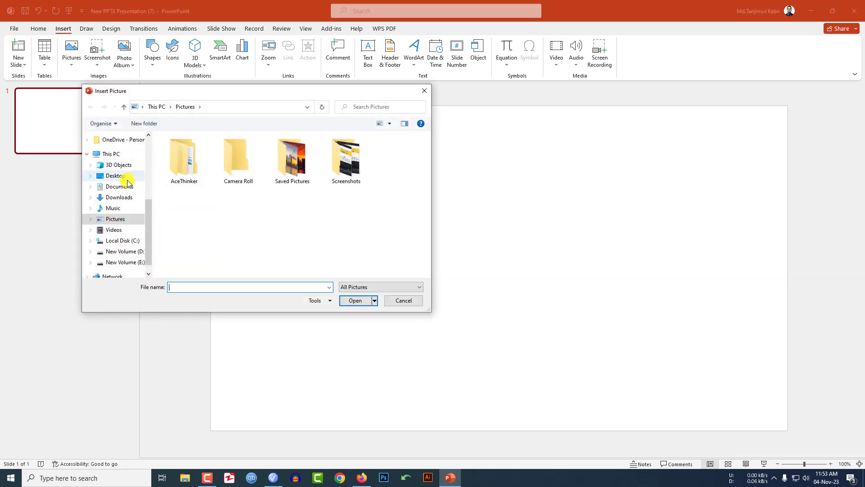
{"action": "left_click", "coordinate": [120, 198]}
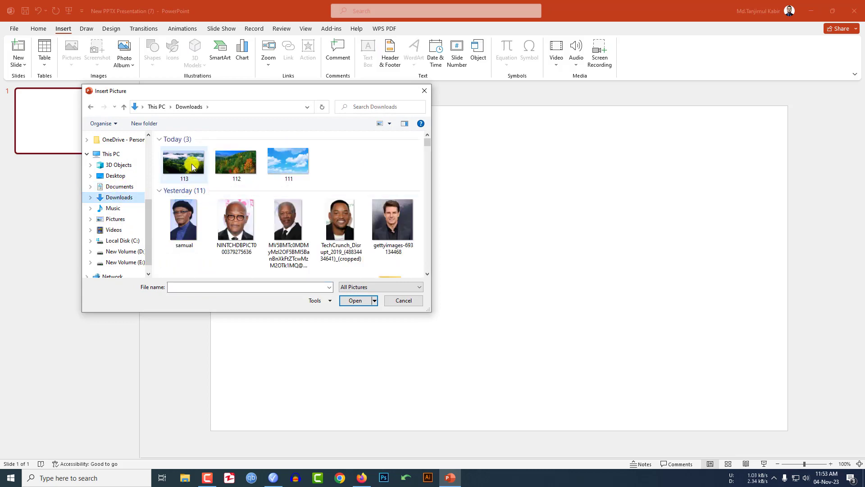
{"action": "left_click", "coordinate": [355, 300]}
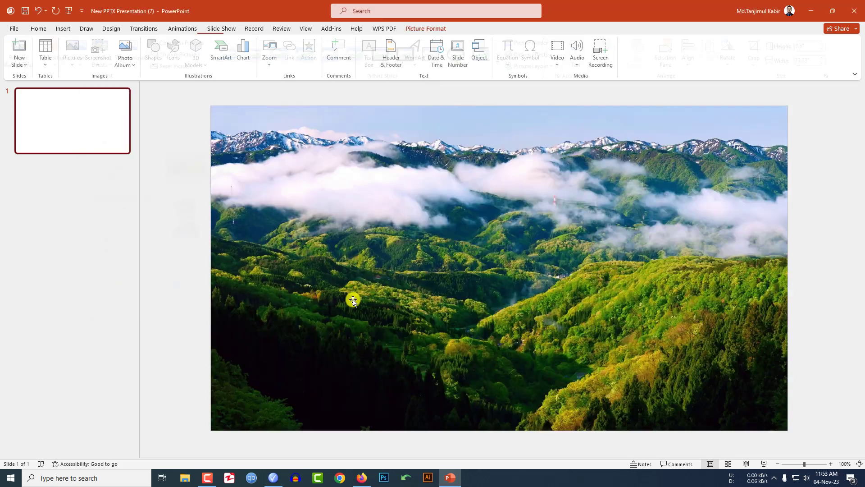
{"action": "mouse_move", "coordinate": [392, 297]}
{"action": "left_mouse_down"}
{"action": "mouse_move", "coordinate": [408, 296]}
{"action": "mouse_move", "coordinate": [396, 299]}
{"action": "left_mouse_up"}
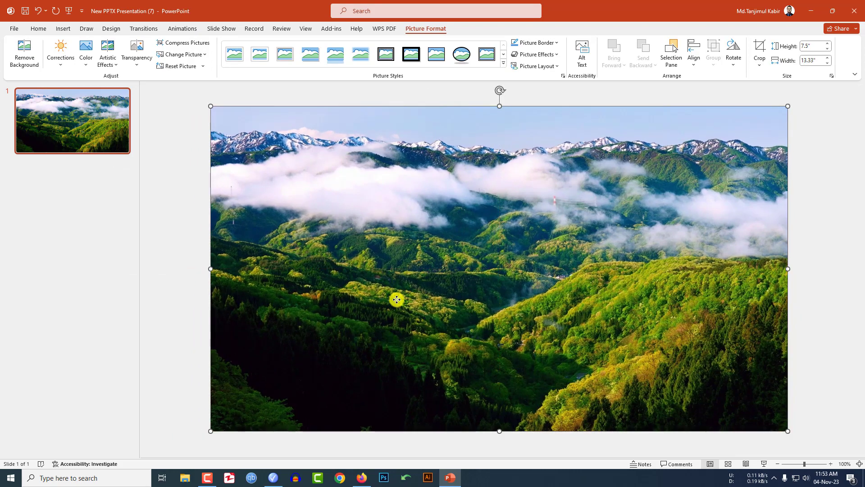
Cut the mountain photo and use it from the clipboard as slide 1's picture background
{"action": "key", "text": "Delete"}
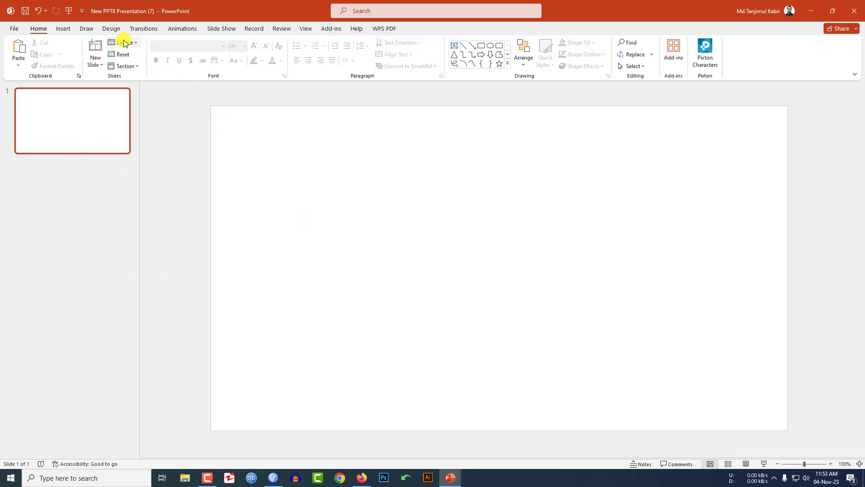
{"action": "left_click", "coordinate": [111, 29]}
{"action": "left_click", "coordinate": [791, 62]}
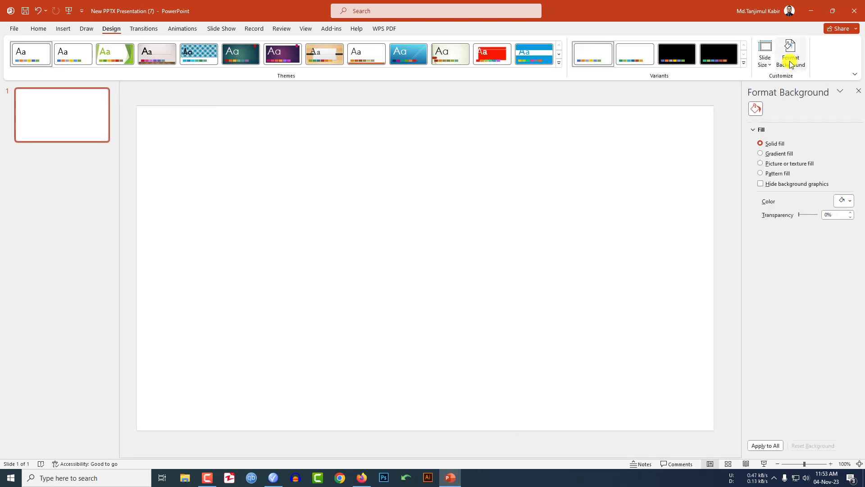
{"action": "left_click", "coordinate": [762, 164]}
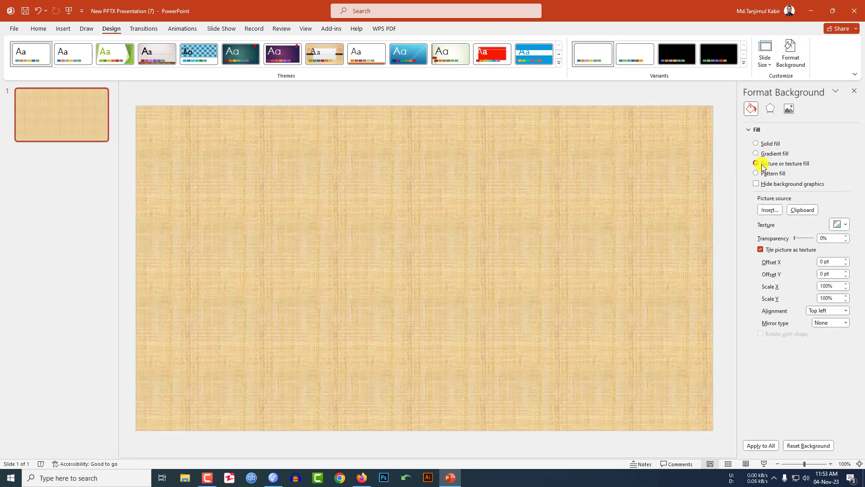
{"action": "left_click", "coordinate": [803, 210]}
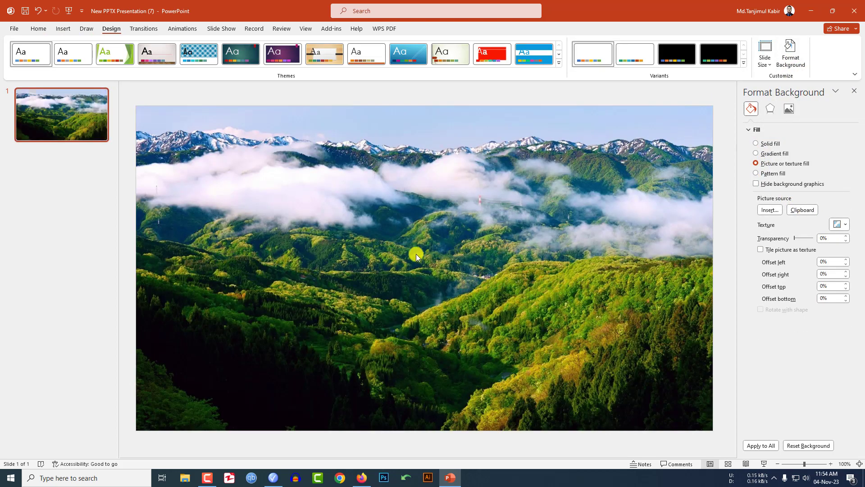
Duplicate slide 1 and insert sky photo 111 onto the new slide 2
{"action": "right_click", "coordinate": [62, 118]}
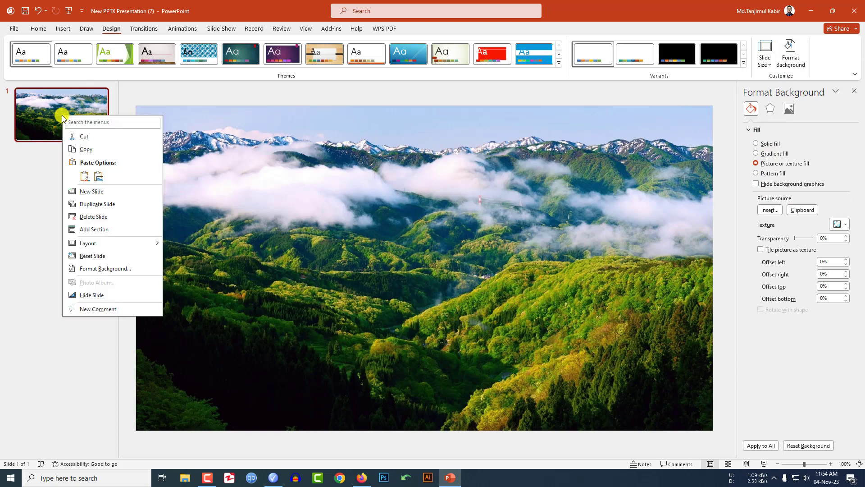
{"action": "left_click", "coordinate": [92, 205]}
{"action": "left_click", "coordinate": [63, 28]}
{"action": "left_click", "coordinate": [71, 51]}
{"action": "left_click", "coordinate": [81, 90]}
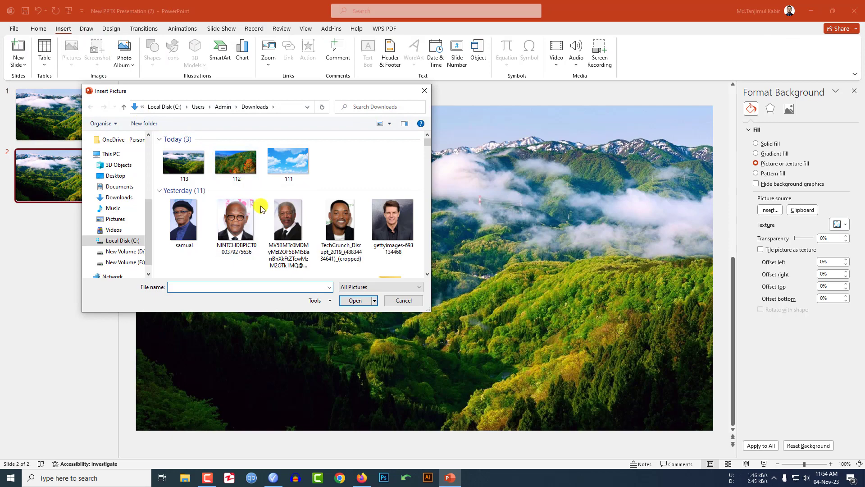
{"action": "left_click", "coordinate": [288, 161]}
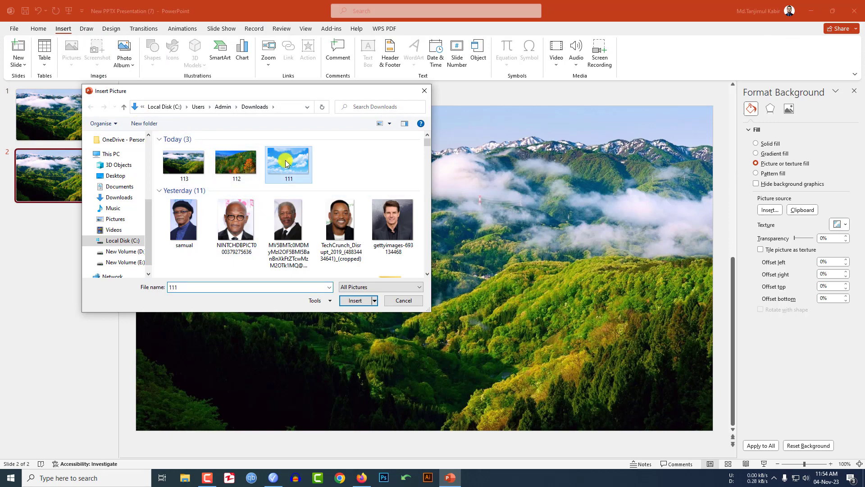
{"action": "left_click", "coordinate": [356, 300]}
Crop the sky photo to 16:9, stretch it over the slide, and make it slide 2's background
{"action": "left_click", "coordinate": [760, 61]}
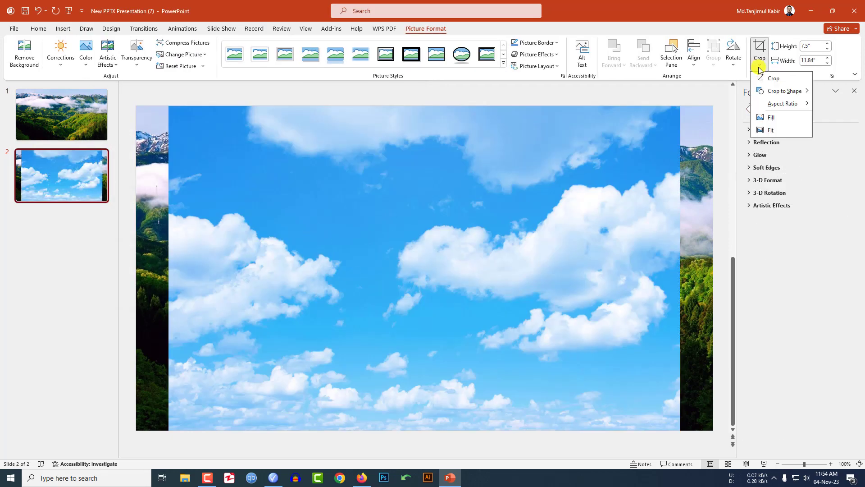
{"action": "mouse_move", "coordinate": [789, 109]}
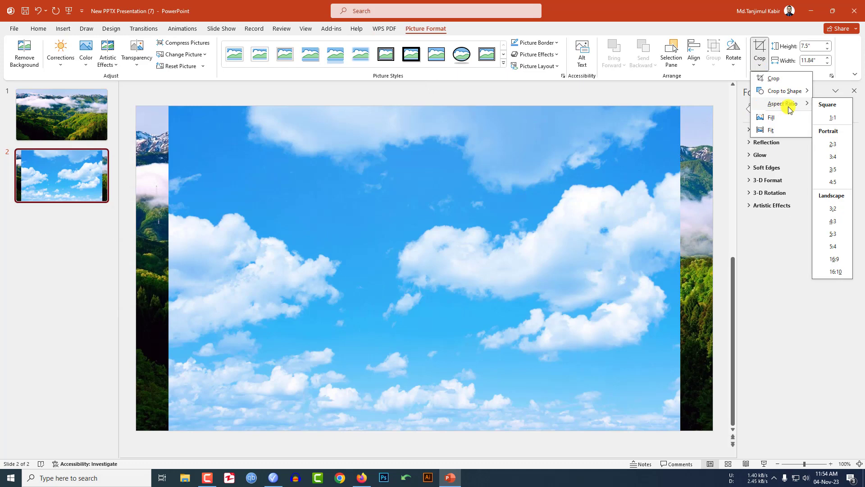
{"action": "left_click", "coordinate": [835, 260]}
{"action": "left_click_drag", "start_coordinate": [466, 222], "coordinate": [499, 178]}
{"action": "left_click_drag", "start_coordinate": [647, 394], "coordinate": [713, 431]}
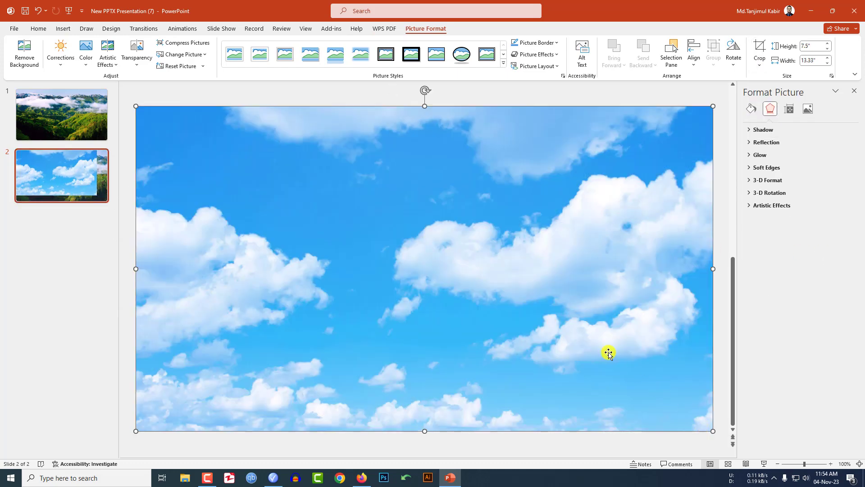
{"action": "key", "text": "Delete"}
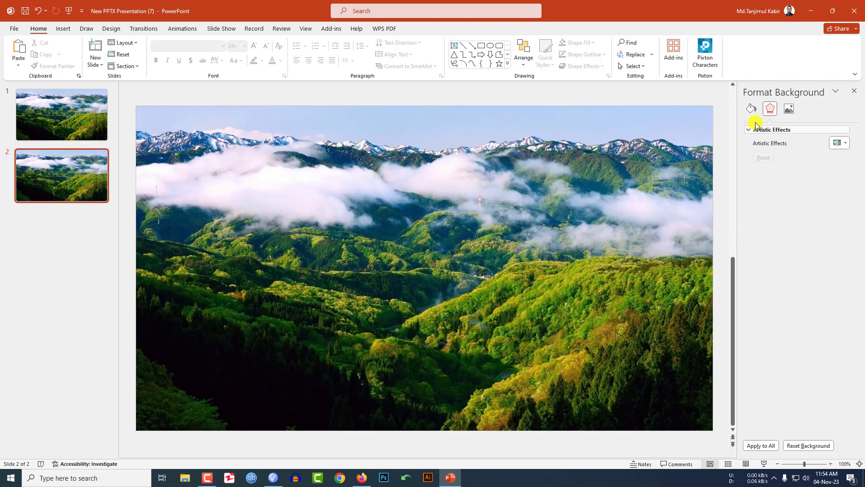
{"action": "left_click", "coordinate": [752, 109]}
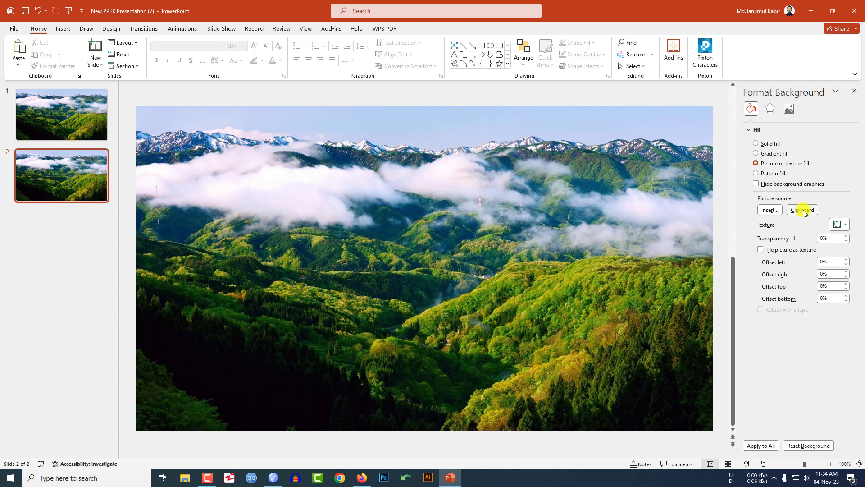
{"action": "left_click", "coordinate": [802, 212]}
Duplicate slide 2 and insert forest photo 112 onto the new slide 3
{"action": "right_click", "coordinate": [83, 182]}
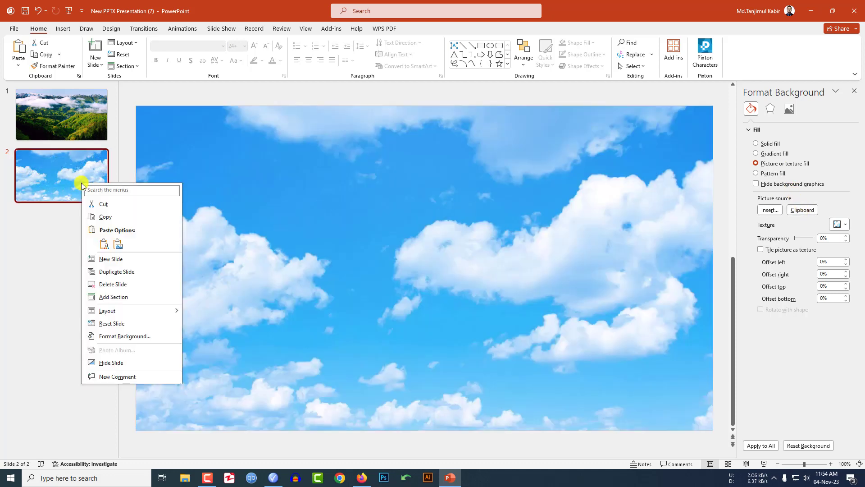
{"action": "left_click", "coordinate": [116, 272]}
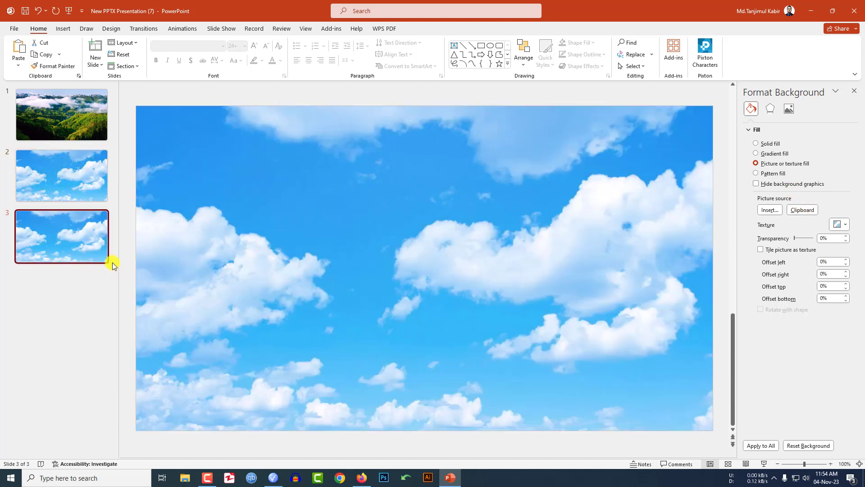
{"action": "left_click", "coordinate": [64, 28]}
{"action": "left_click", "coordinate": [72, 54]}
{"action": "left_click", "coordinate": [86, 89]}
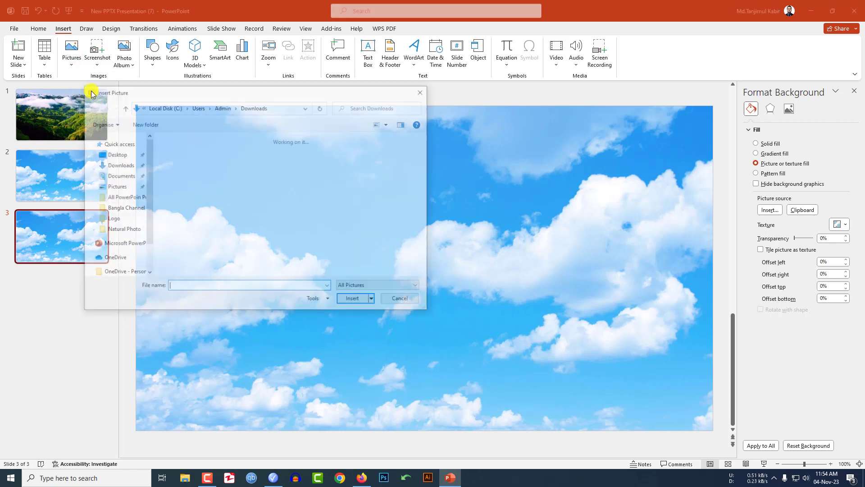
{"action": "double_click", "coordinate": [235, 163]}
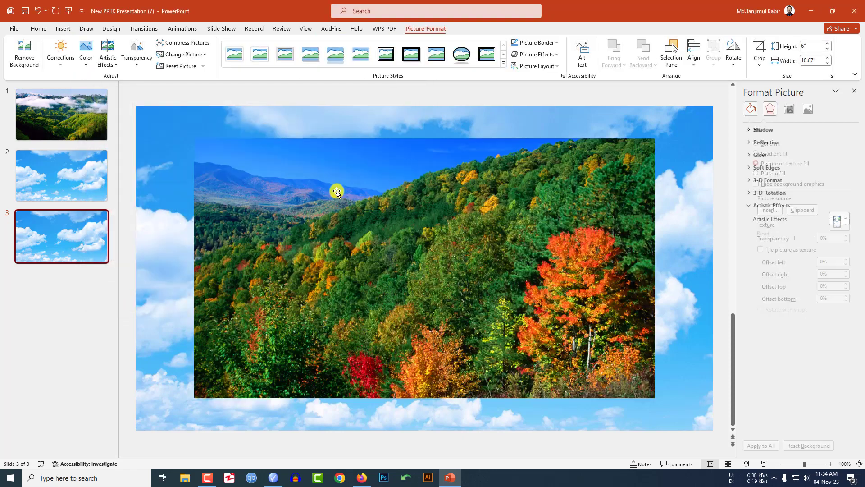
Stretch the forest photo over the slide and set it as slide 3's clipboard background fill
{"action": "left_click_drag", "start_coordinate": [371, 199], "coordinate": [323, 177]}
{"action": "left_click_drag", "start_coordinate": [598, 368], "coordinate": [713, 431]}
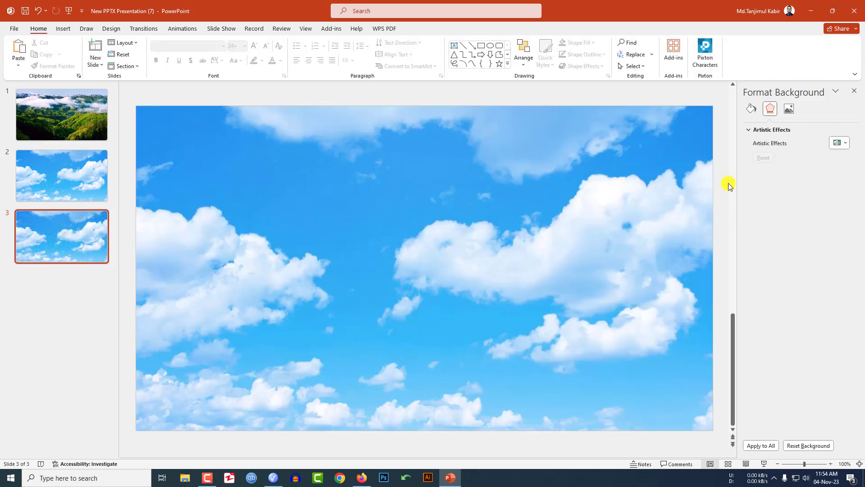
{"action": "left_click", "coordinate": [752, 112]}
{"action": "left_click", "coordinate": [799, 212]}
{"action": "right_click", "coordinate": [78, 235]}
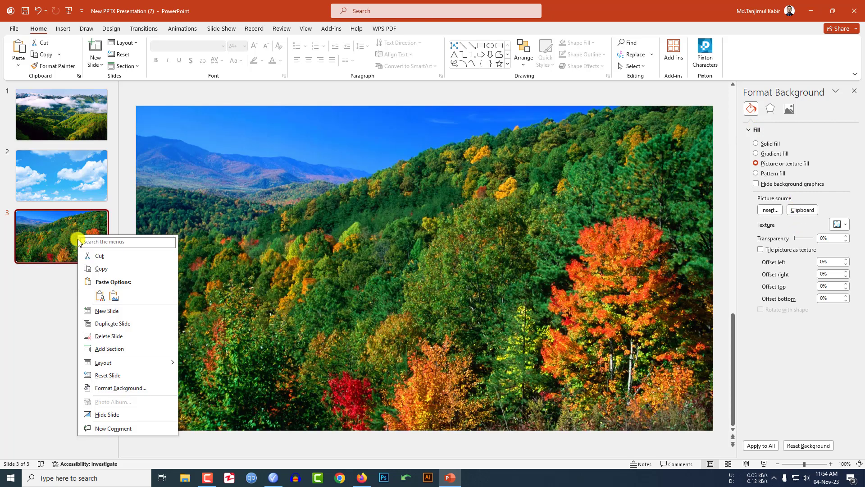
Duplicate slide 3 as slide 4 and insert the glacier photo onto it
{"action": "left_click", "coordinate": [112, 323]}
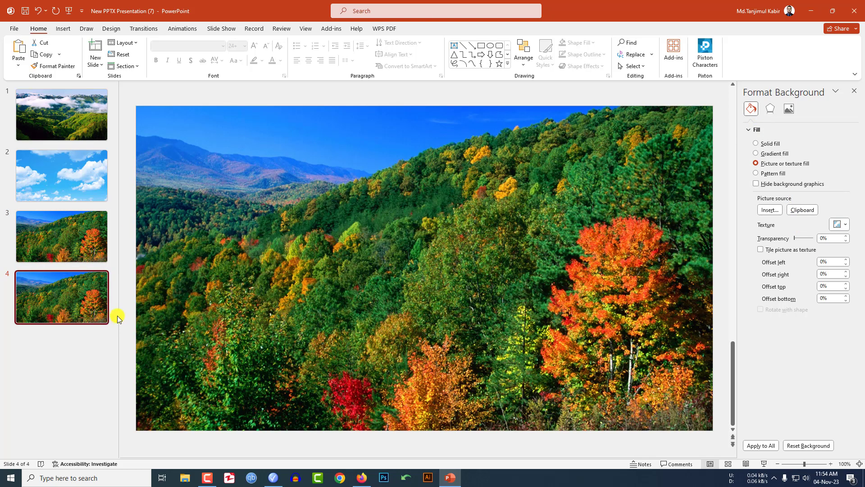
{"action": "left_click", "coordinate": [63, 28]}
{"action": "left_click", "coordinate": [72, 57]}
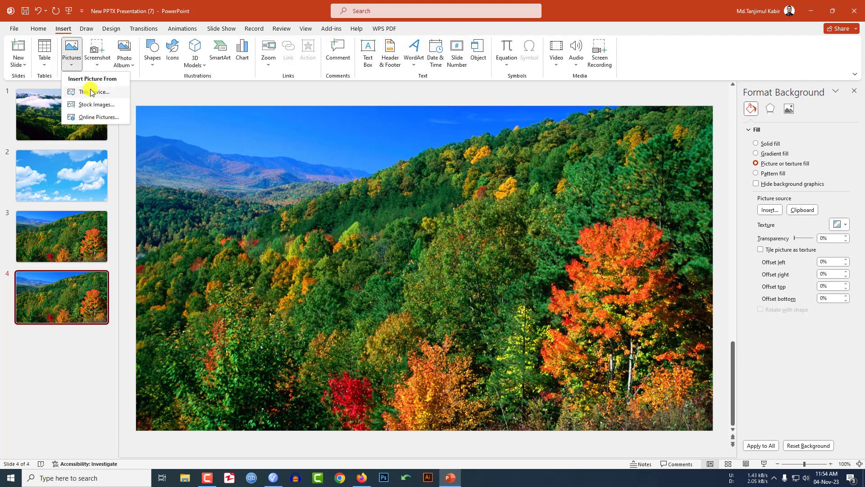
{"action": "left_click", "coordinate": [90, 90]}
{"action": "double_click", "coordinate": [183, 164]}
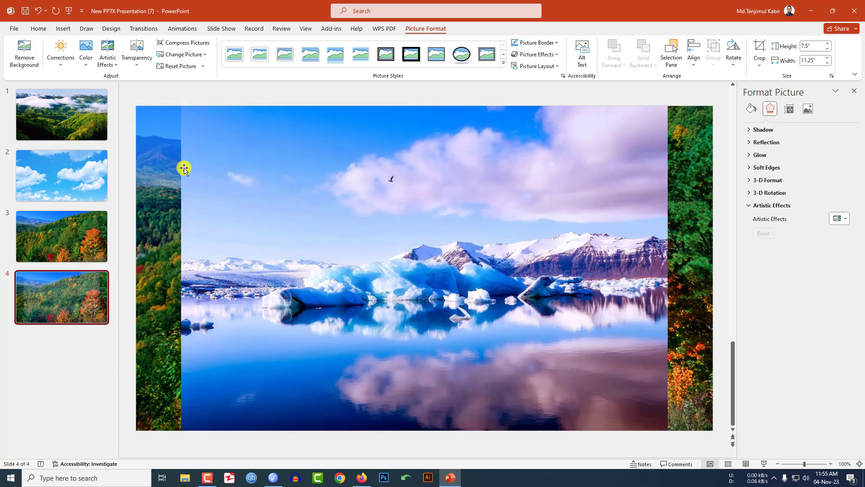
Crop the glacier photo to 16:9 and enlarge it to fill the whole slide
{"action": "left_click", "coordinate": [760, 63]}
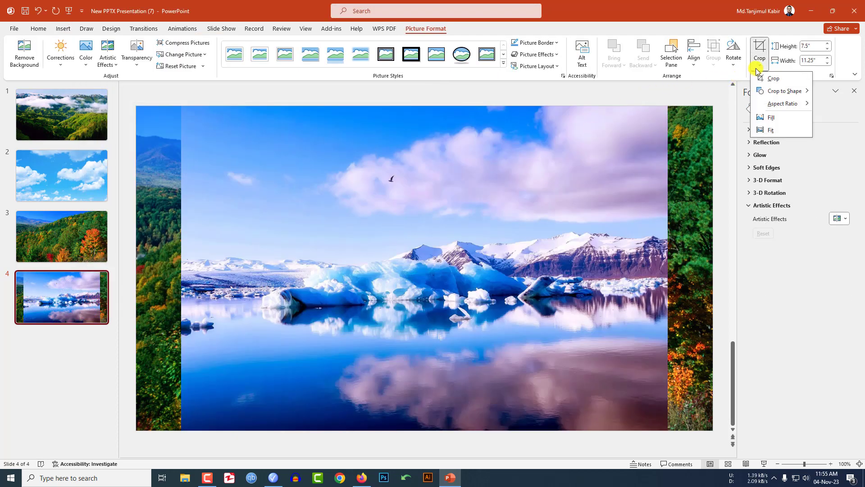
{"action": "mouse_move", "coordinate": [783, 103]}
{"action": "left_click", "coordinate": [833, 259]}
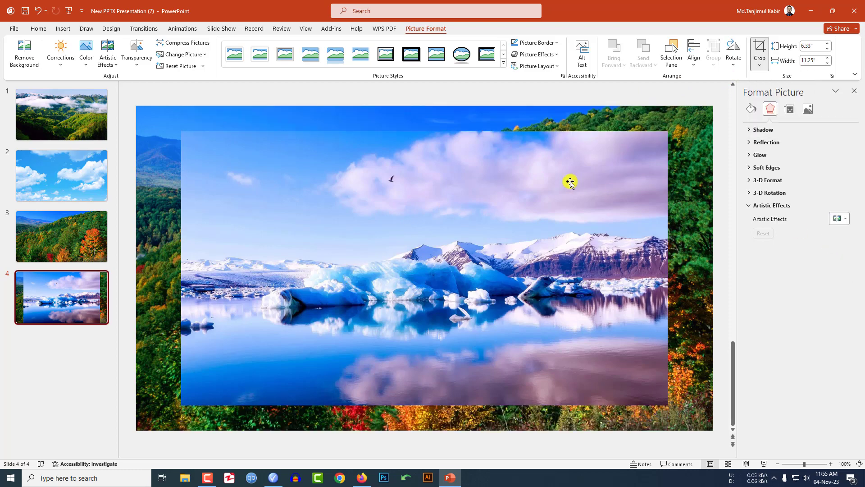
{"action": "left_click", "coordinate": [522, 110]}
{"action": "left_click_drag", "start_coordinate": [473, 187], "coordinate": [429, 159]}
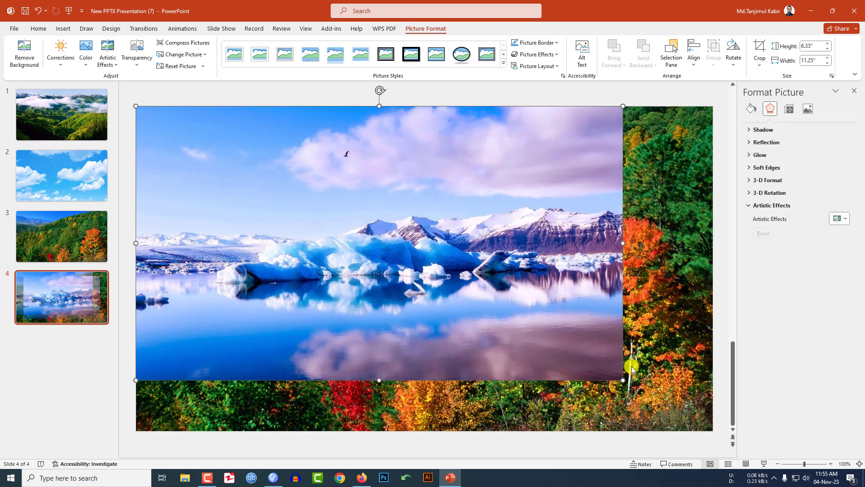
{"action": "left_click_drag", "start_coordinate": [623, 380], "coordinate": [696, 430]}
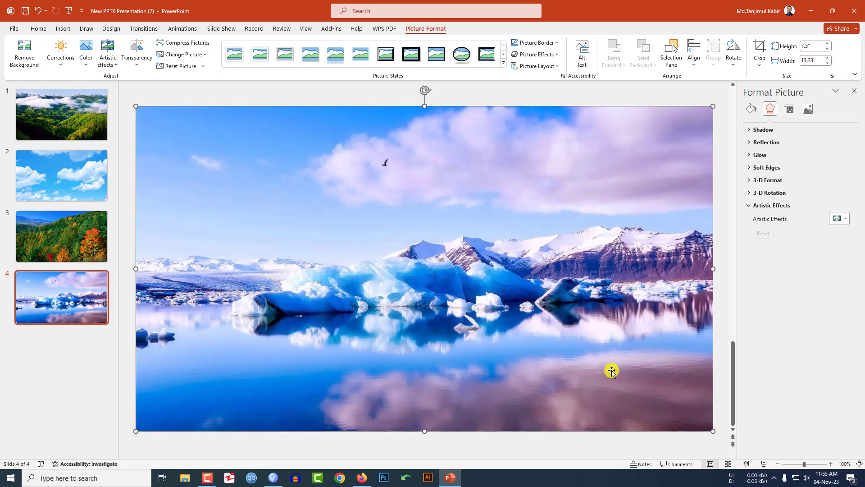
Make the glacier photo slide 4's background from the clipboard, then return to slide 1
{"action": "key", "text": "Delete"}
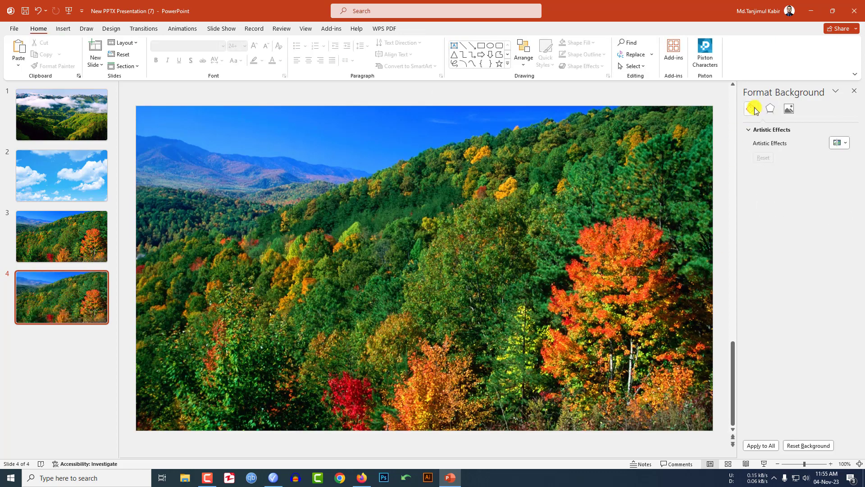
{"action": "left_click", "coordinate": [754, 108]}
{"action": "left_click", "coordinate": [803, 210]}
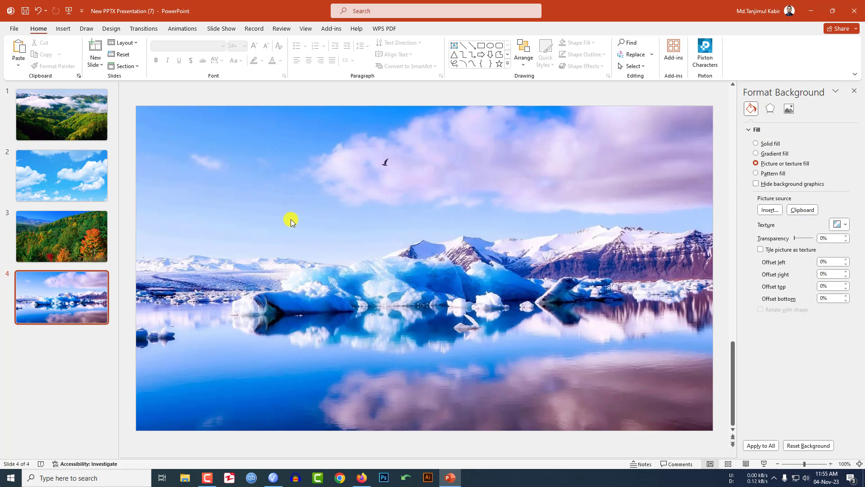
{"action": "left_click", "coordinate": [67, 129]}
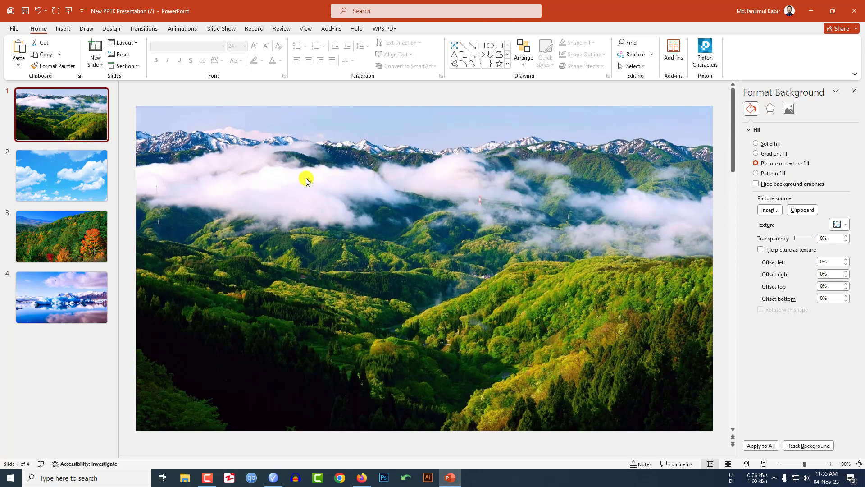
Draw a rectangle covering the right half of slide 1
{"action": "left_click", "coordinate": [63, 29]}
{"action": "left_click", "coordinate": [153, 58]}
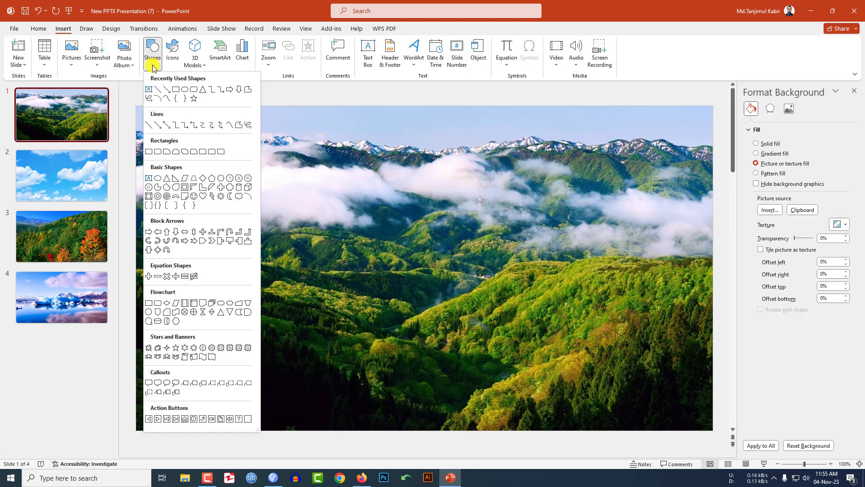
{"action": "left_click", "coordinate": [176, 91]}
{"action": "left_click_drag", "start_coordinate": [424, 106], "coordinate": [713, 430]}
Give the rectangle no outline and a black fill at 30% transparency
{"action": "left_click", "coordinate": [330, 55]}
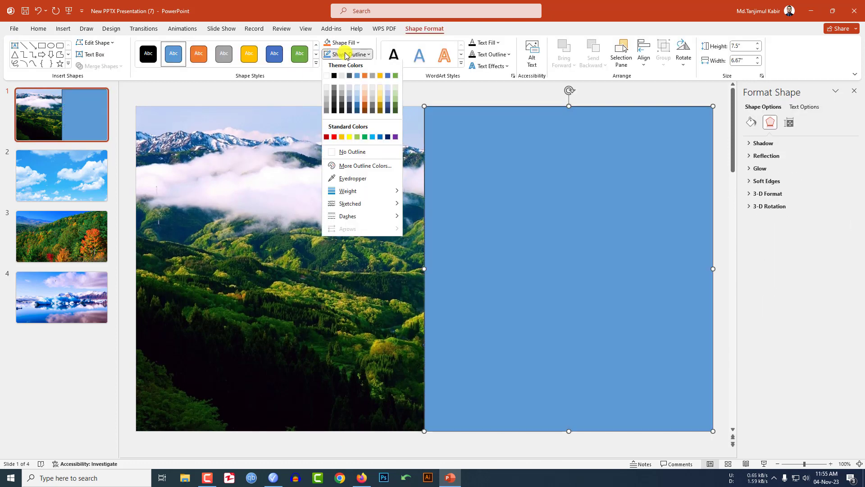
{"action": "left_click", "coordinate": [354, 153]}
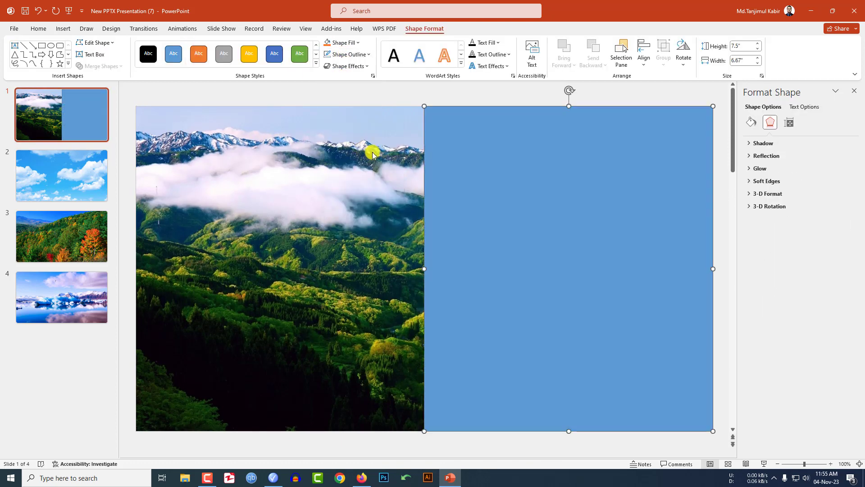
{"action": "left_click", "coordinate": [344, 42]}
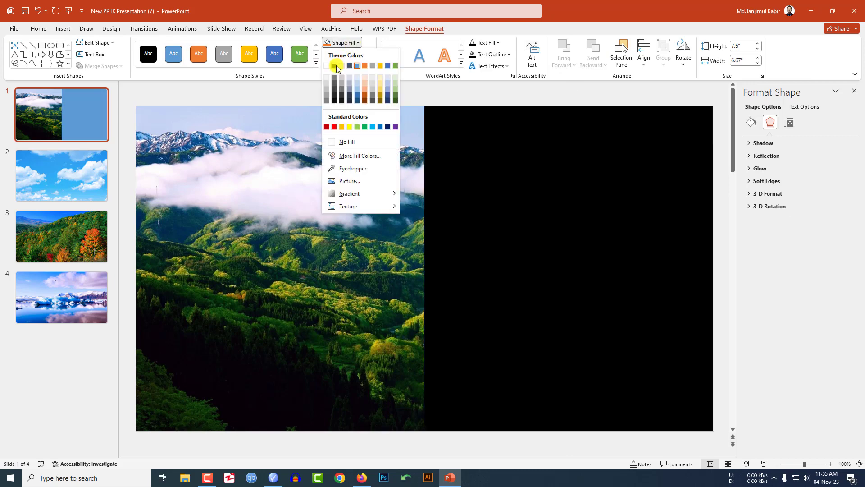
{"action": "left_click", "coordinate": [336, 66]}
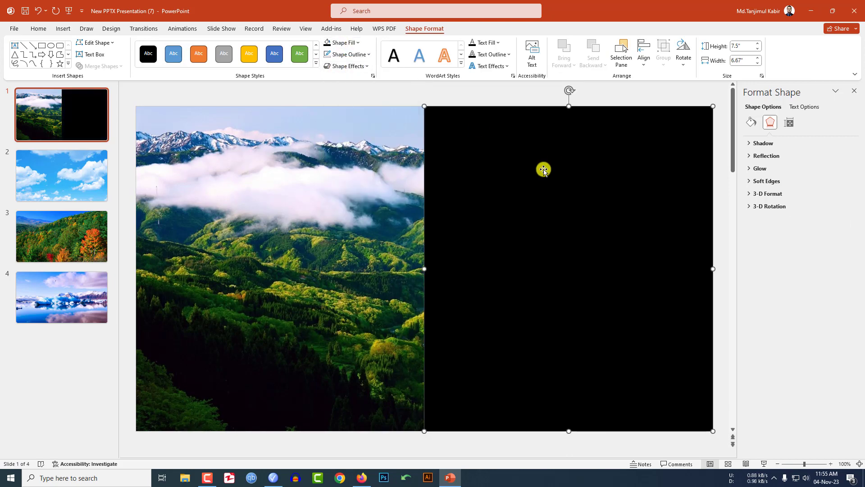
{"action": "right_click", "coordinate": [544, 169]}
{"action": "left_click", "coordinate": [580, 405]}
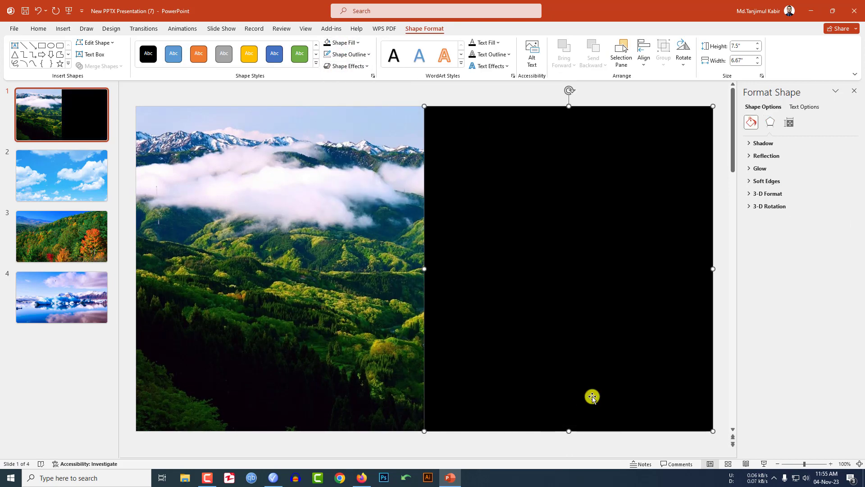
{"action": "left_click_drag", "start_coordinate": [795, 236], "coordinate": [801, 238]}
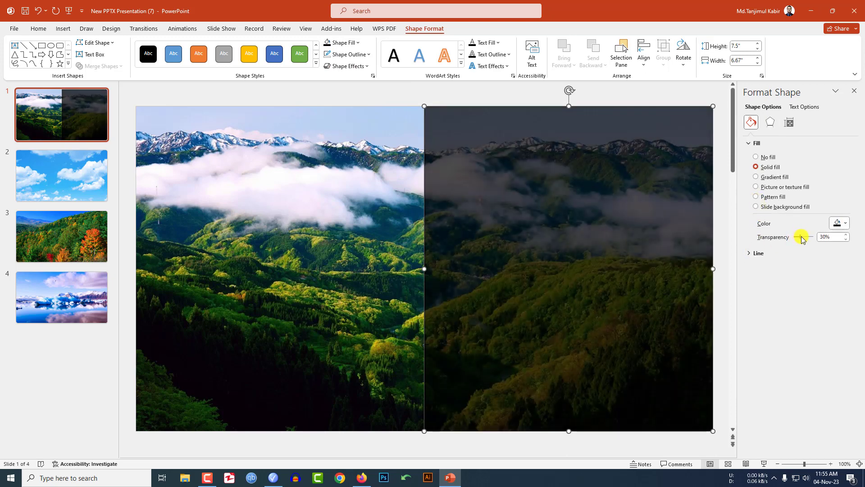
Edit the overlay's points so its left edge bulges into the photo, then switch to slide 2
{"action": "right_click", "coordinate": [483, 236]}
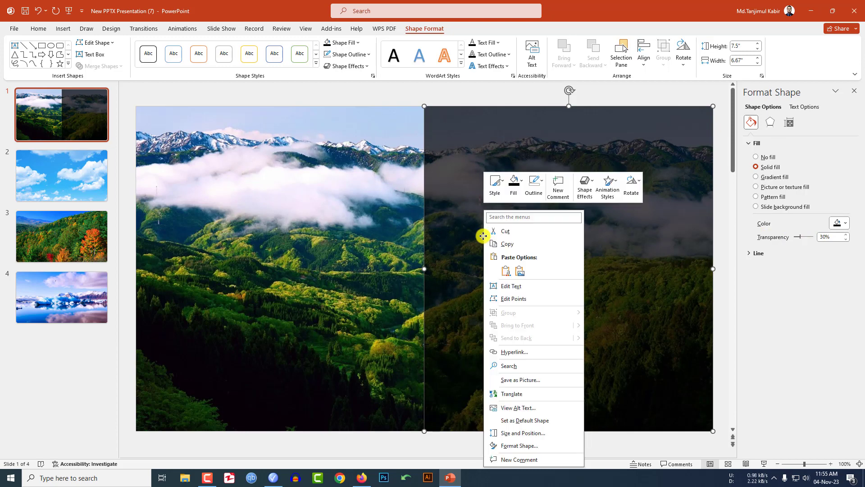
{"action": "left_click", "coordinate": [520, 299]}
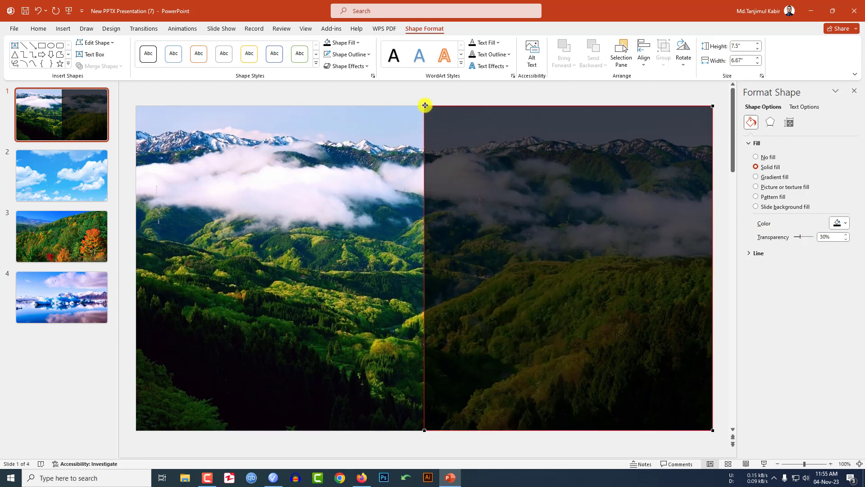
{"action": "left_click_drag", "start_coordinate": [427, 214], "coordinate": [497, 214]}
{"action": "left_click_drag", "start_coordinate": [425, 321], "coordinate": [388, 298]}
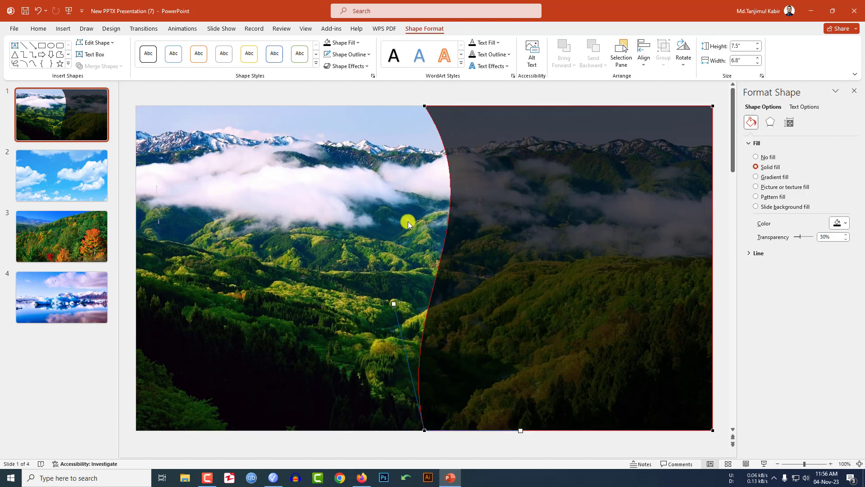
{"action": "right_click", "coordinate": [485, 172]}
{"action": "left_click", "coordinate": [512, 261]}
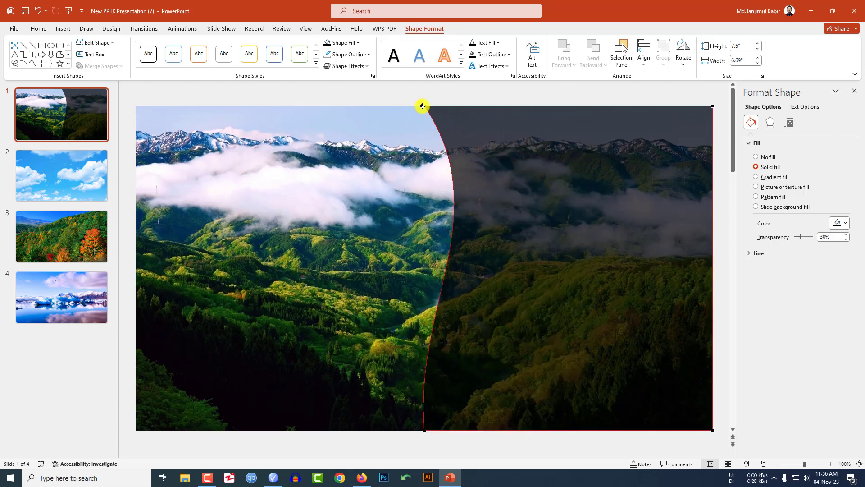
{"action": "left_click_drag", "start_coordinate": [497, 214], "coordinate": [517, 223]}
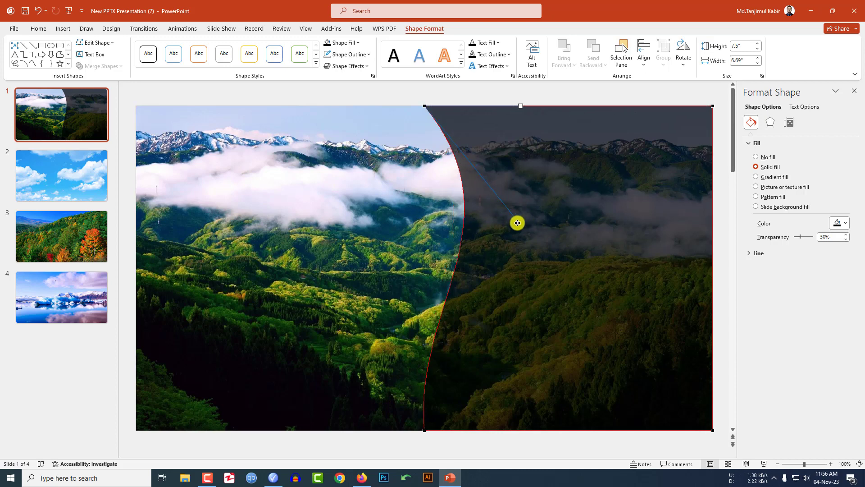
{"action": "left_click", "coordinate": [394, 222]}
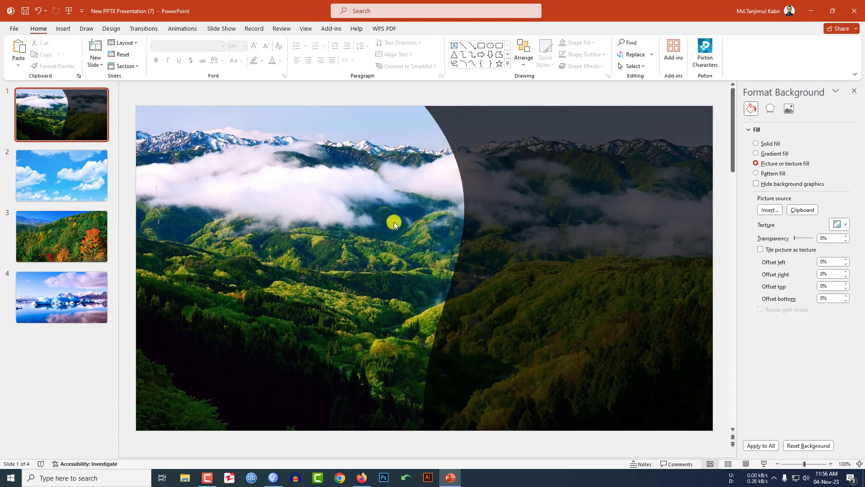
{"action": "left_click", "coordinate": [594, 268]}
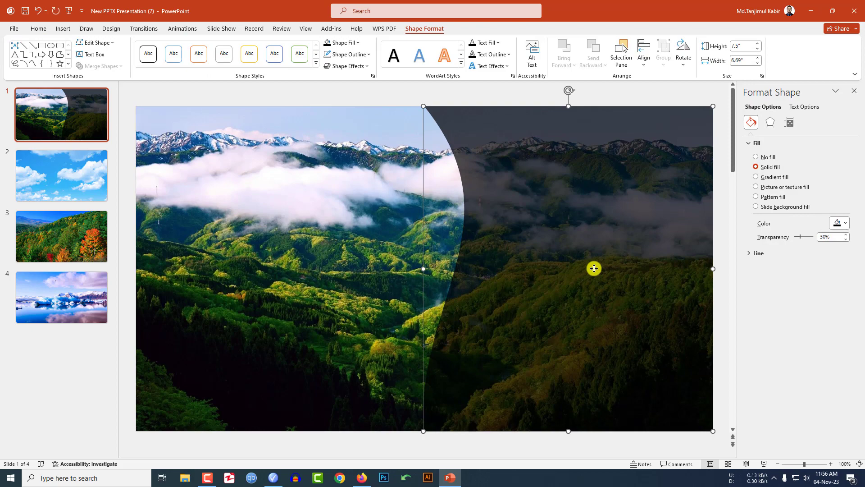
{"action": "left_click", "coordinate": [63, 187]}
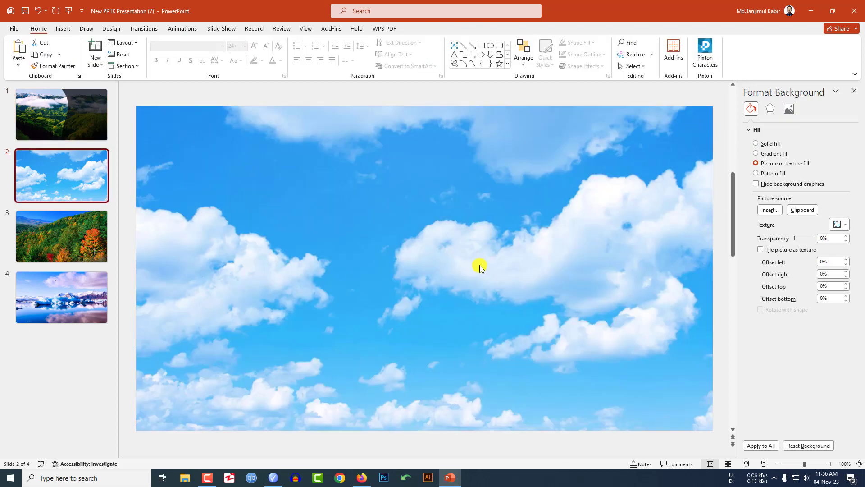
Paste the curved overlay on slide 2, rotate it 90° and stretch it across the lower half
{"action": "key", "text": "ctrl+v"}
{"action": "left_click_drag", "start_coordinate": [566, 92], "coordinate": [649, 264]}
{"action": "left_click_drag", "start_coordinate": [564, 268], "coordinate": [386, 290]}
{"action": "left_click_drag", "start_coordinate": [459, 286], "coordinate": [712, 297]}
{"action": "left_click_drag", "start_coordinate": [424, 142], "coordinate": [424, 328]}
Reshape the overlay's top edge into a wave with Edit Points and copy it
{"action": "right_click", "coordinate": [424, 328]}
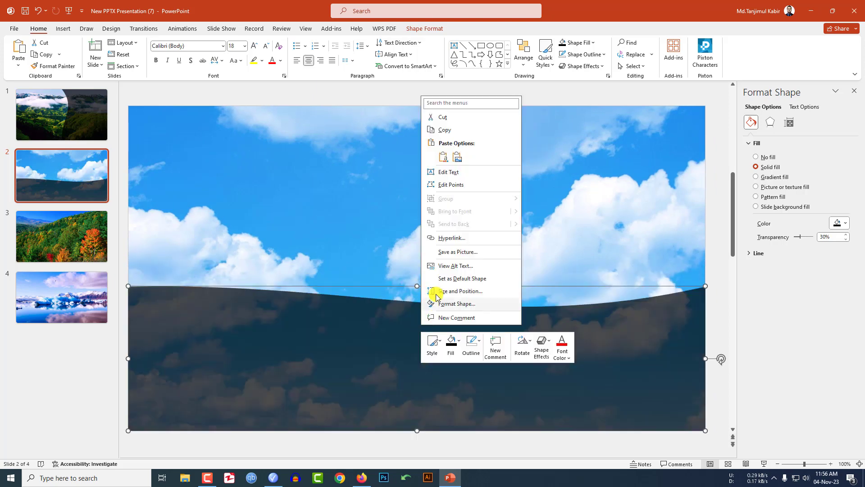
{"action": "left_click", "coordinate": [451, 185]}
{"action": "left_click_drag", "start_coordinate": [173, 300], "coordinate": [363, 254]}
{"action": "left_click", "coordinate": [460, 349]}
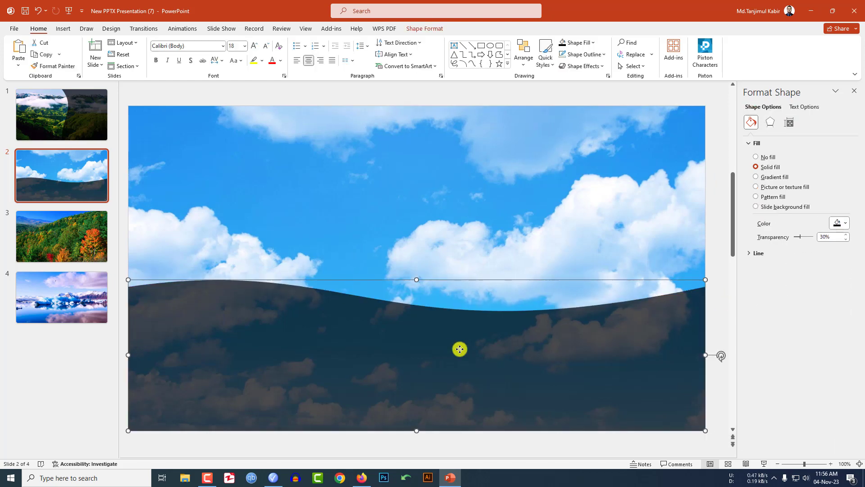
{"action": "key", "text": "ctrl+c"}
Paste the wave overlay onto slide 4, then paste slide 1's curved overlay onto slide 3
{"action": "left_click", "coordinate": [62, 297]}
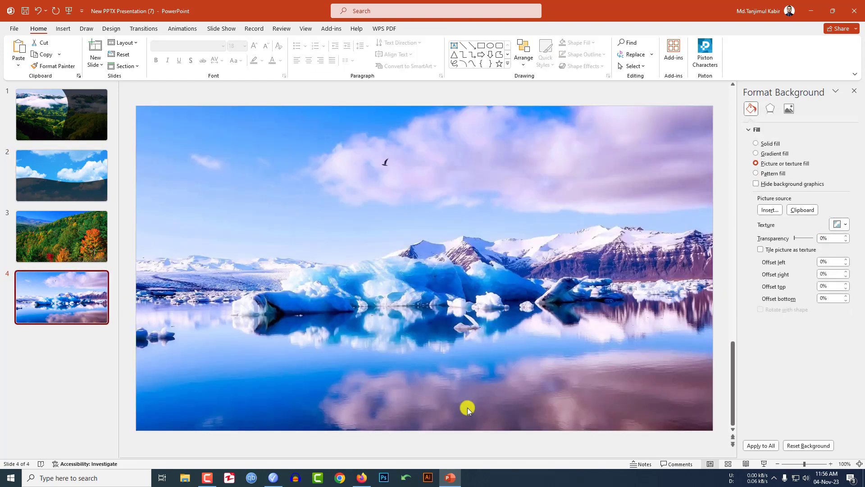
{"action": "key", "text": "ctrl+v"}
{"action": "left_click", "coordinate": [74, 105]}
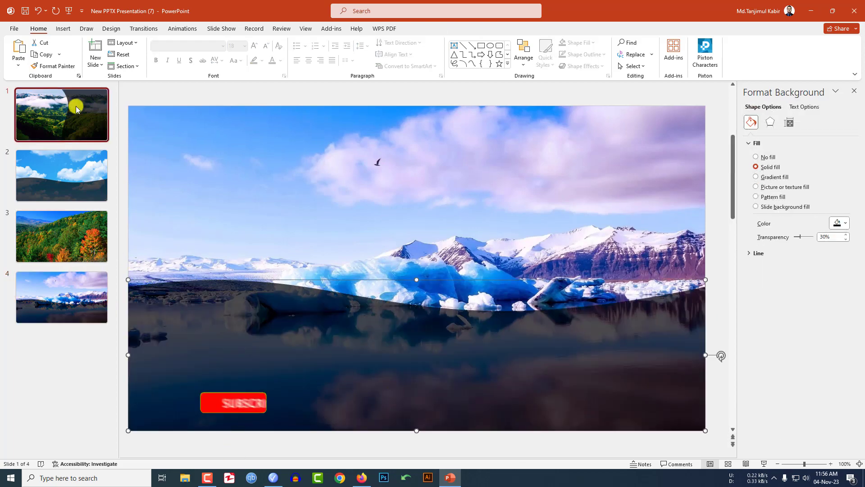
{"action": "left_click", "coordinate": [509, 273]}
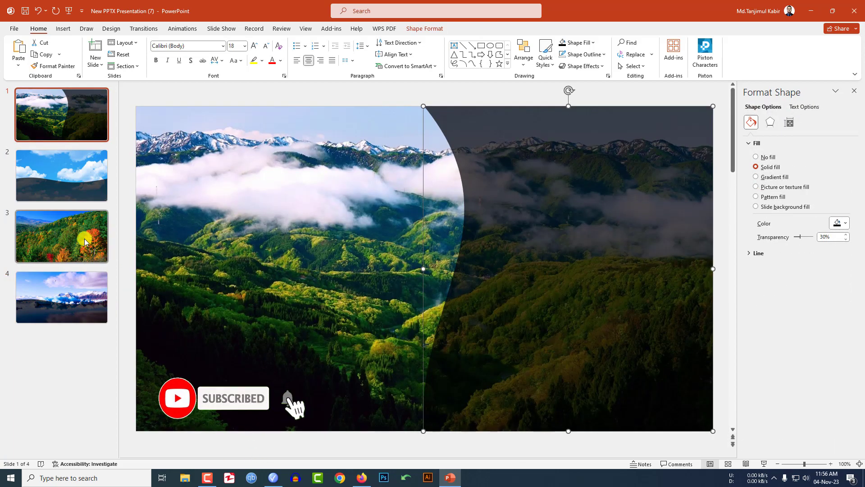
{"action": "scroll", "coordinate": [216, 253], "scroll_direction": "down", "scroll_amount": 2}
{"action": "key", "text": "ctrl+v"}
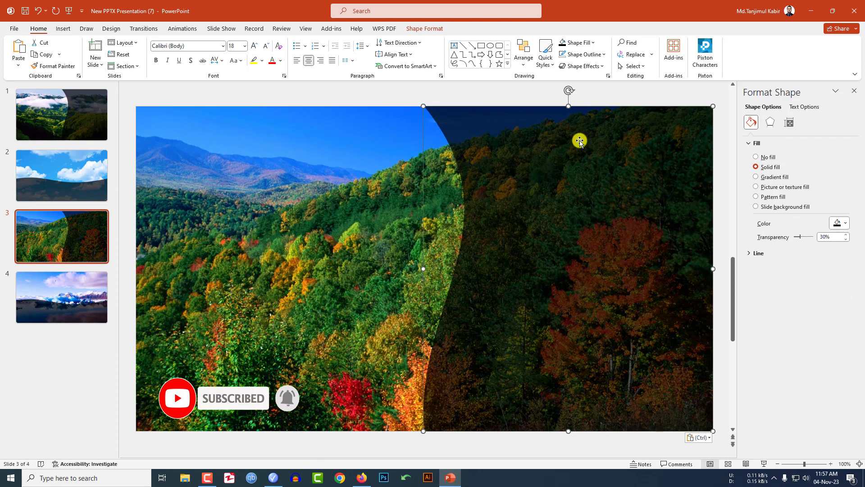
Flip the slide 3 overlay horizontally, move it over the left half, and save the presentation
{"action": "left_click", "coordinate": [424, 28]}
{"action": "left_click", "coordinate": [684, 61]}
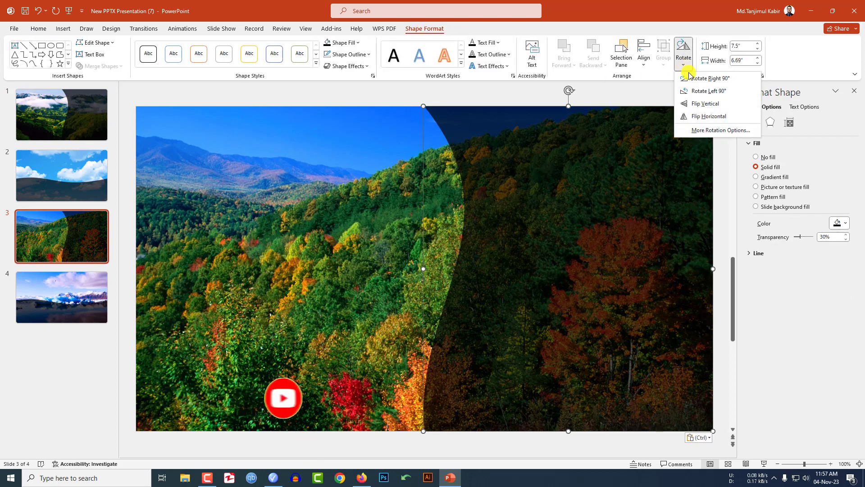
{"action": "left_click", "coordinate": [707, 116]}
{"action": "left_click_drag", "start_coordinate": [582, 212], "coordinate": [300, 208]}
{"action": "left_click", "coordinate": [133, 110]}
{"action": "left_click", "coordinate": [23, 12]}
{"action": "left_click", "coordinate": [225, 478]}
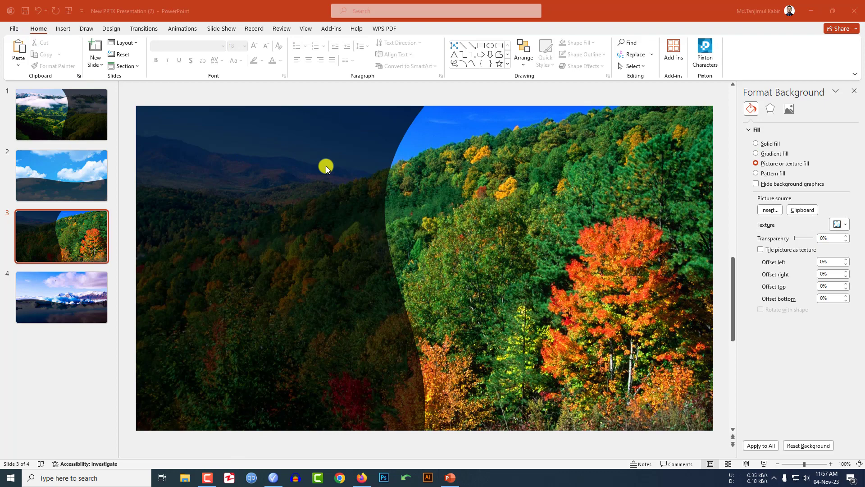
{"action": "left_click", "coordinate": [62, 30]}
{"action": "left_click", "coordinate": [194, 60]}
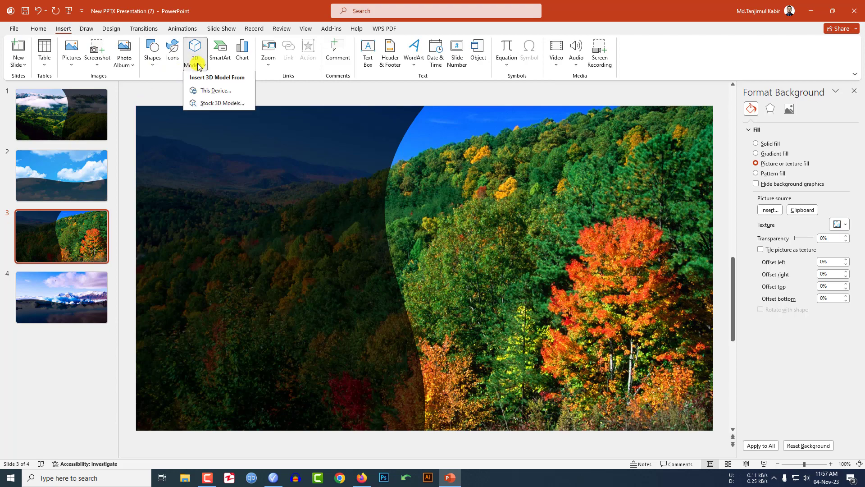
{"action": "left_click", "coordinate": [213, 106]}
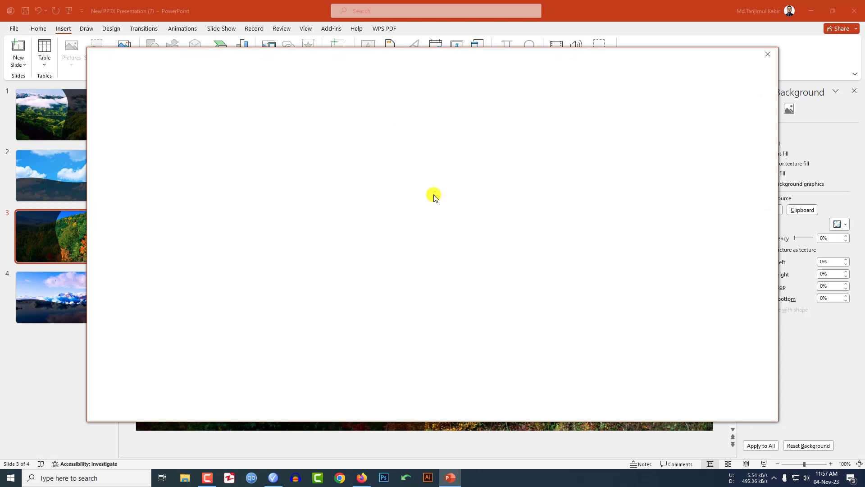
{"action": "left_click", "coordinate": [297, 97]}
{"action": "type", "text": "drone"}
{"action": "key", "text": "Return"}
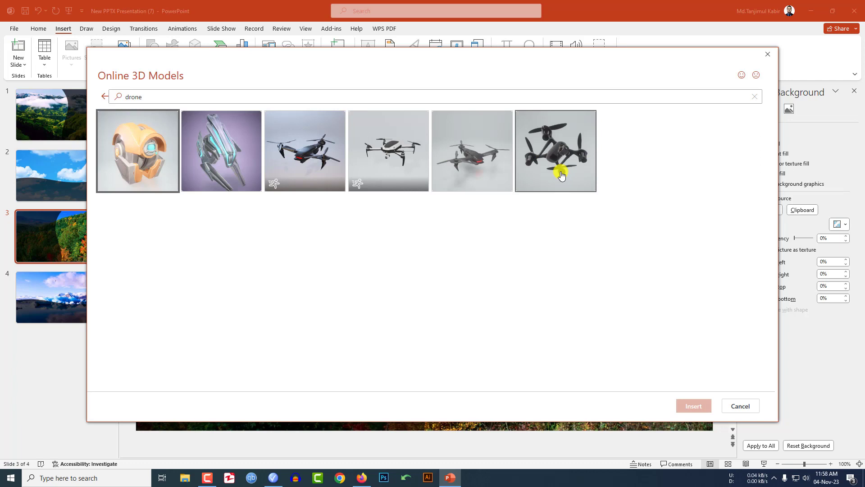
{"action": "left_click", "coordinate": [739, 406]}
{"action": "left_click", "coordinate": [363, 480]}
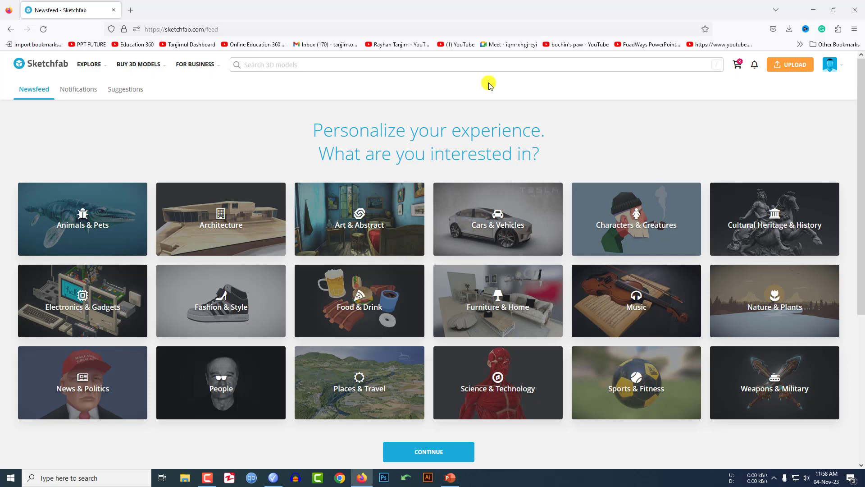
Search Sketchfab for 'drone' with results limited to CC BY licences
{"action": "left_click", "coordinate": [275, 63]}
{"action": "type", "text": "drone"}
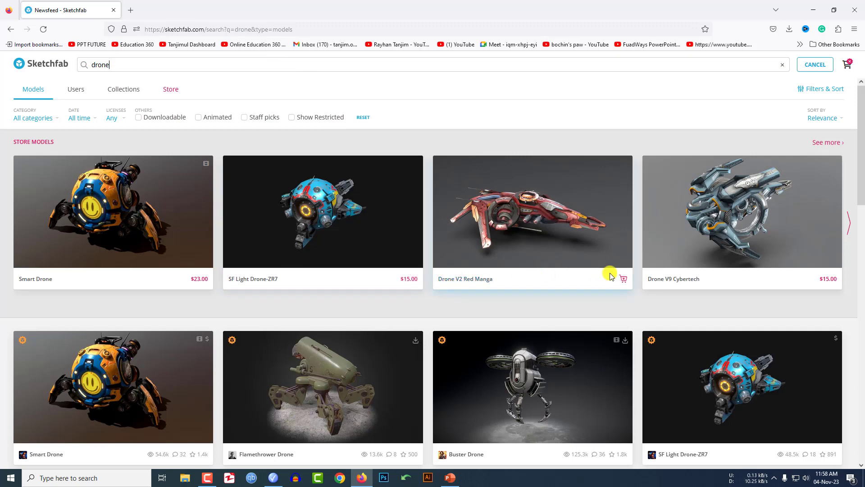
{"action": "left_click", "coordinate": [124, 122]}
{"action": "left_click", "coordinate": [117, 138]}
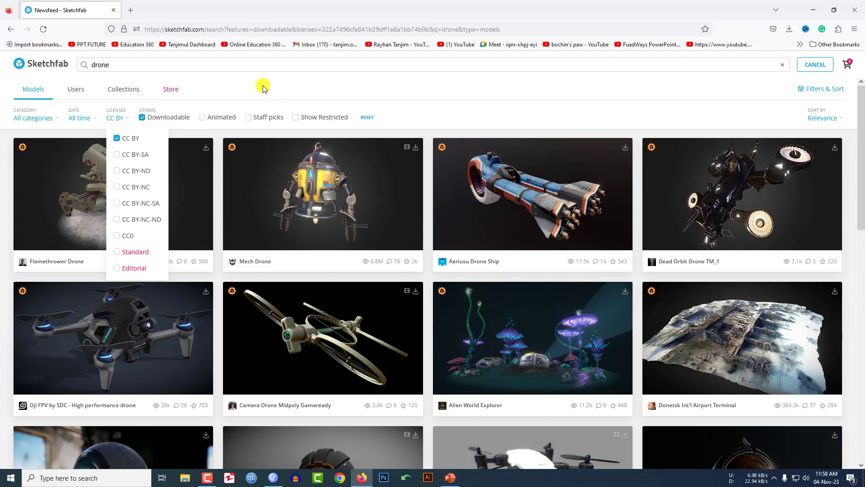
{"action": "left_click", "coordinate": [263, 87]}
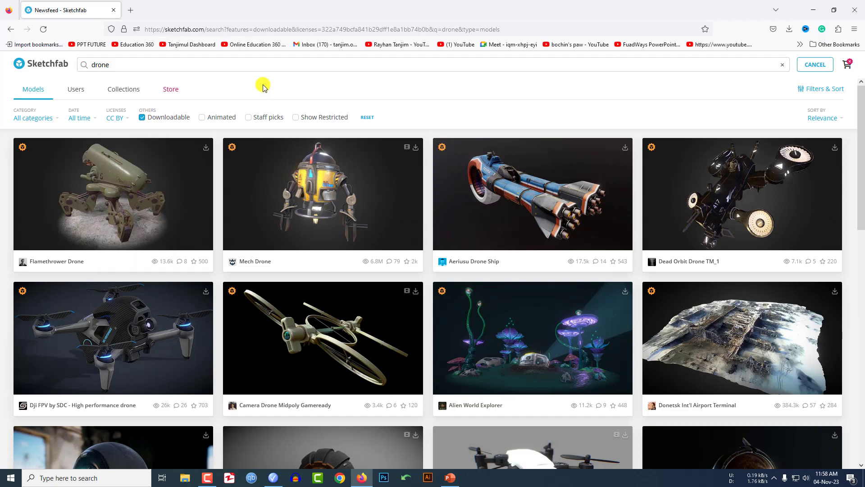
Open the 'Dji FPV by SDC' drone model and bring up its download options
{"action": "scroll", "coordinate": [263, 87], "scroll_direction": "down", "scroll_amount": 1}
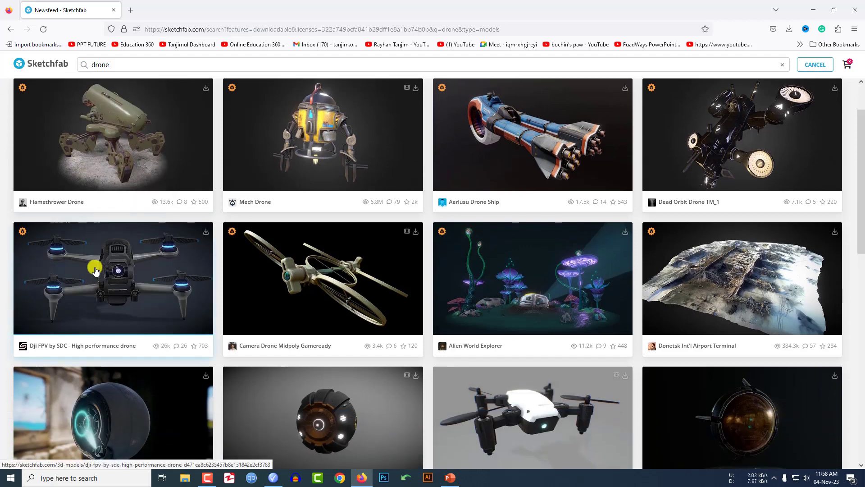
{"action": "scroll", "coordinate": [95, 270], "scroll_direction": "down", "scroll_amount": 2}
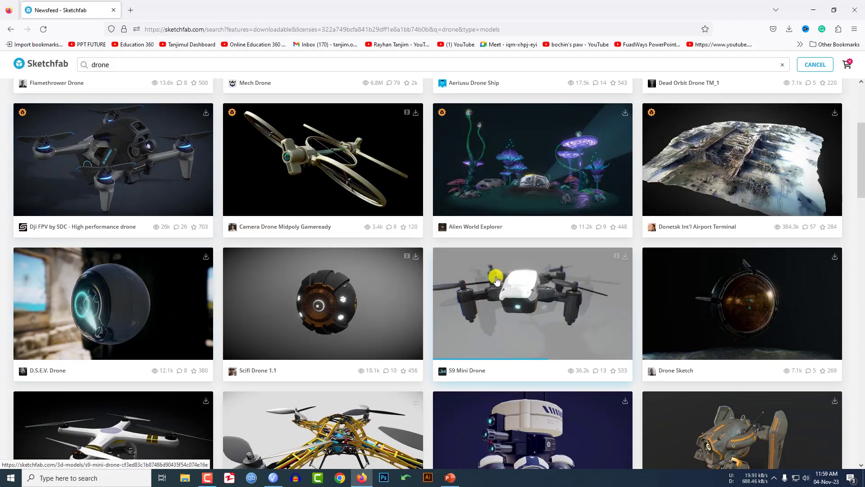
{"action": "scroll", "coordinate": [580, 268], "scroll_direction": "down", "scroll_amount": 2}
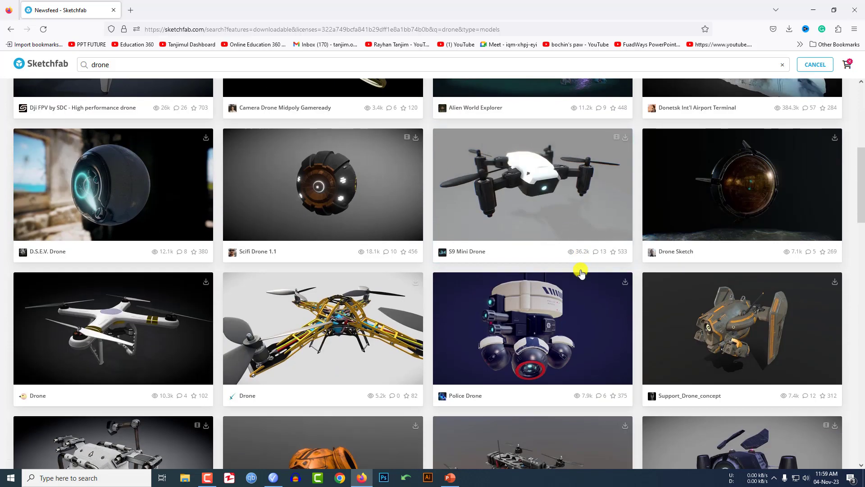
{"action": "scroll", "coordinate": [579, 270], "scroll_direction": "down", "scroll_amount": 2}
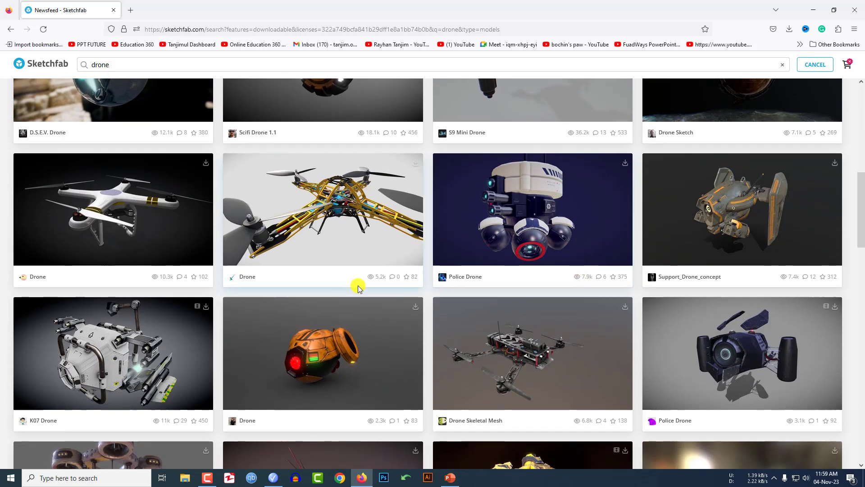
{"action": "left_click", "coordinate": [351, 286]}
{"action": "scroll", "coordinate": [280, 295], "scroll_direction": "down", "scroll_amount": 4}
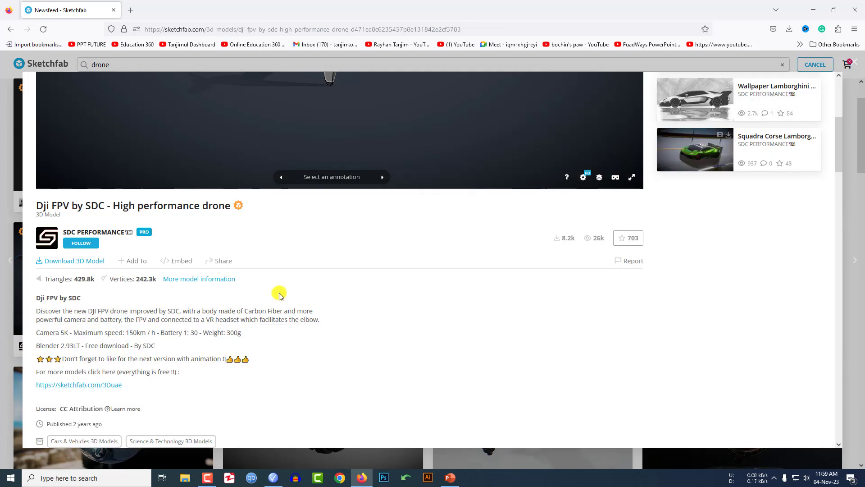
{"action": "left_click", "coordinate": [91, 265]}
{"action": "scroll", "coordinate": [351, 322], "scroll_direction": "down", "scroll_amount": 1}
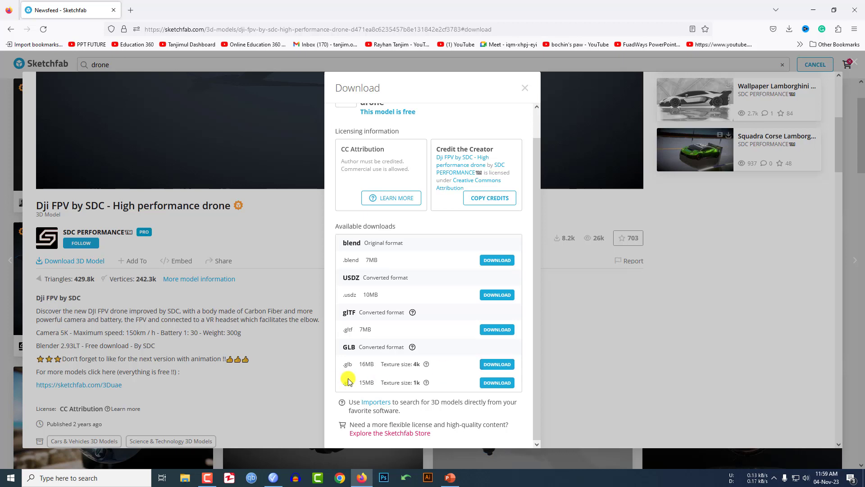
Insert the downloaded FPV drone 3D model from Downloads onto slide 3, then cut it
{"action": "left_click", "coordinate": [813, 10]}
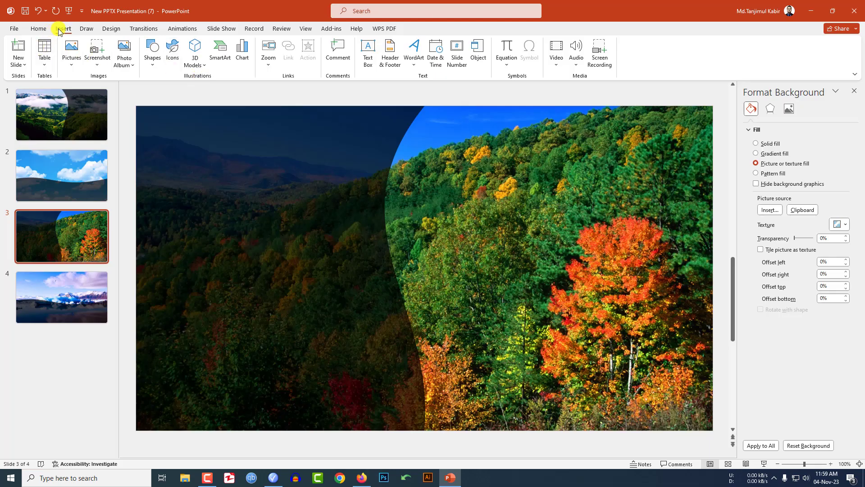
{"action": "left_click", "coordinate": [199, 68]}
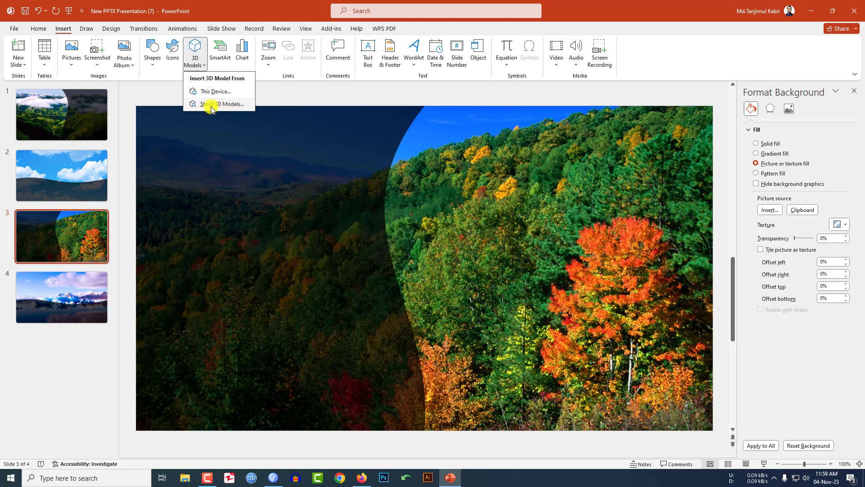
{"action": "left_click", "coordinate": [216, 91]}
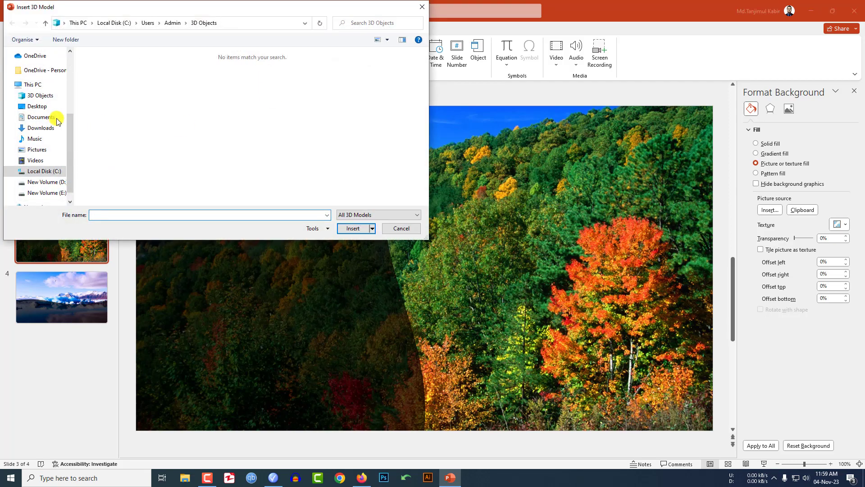
{"action": "left_click", "coordinate": [40, 127]}
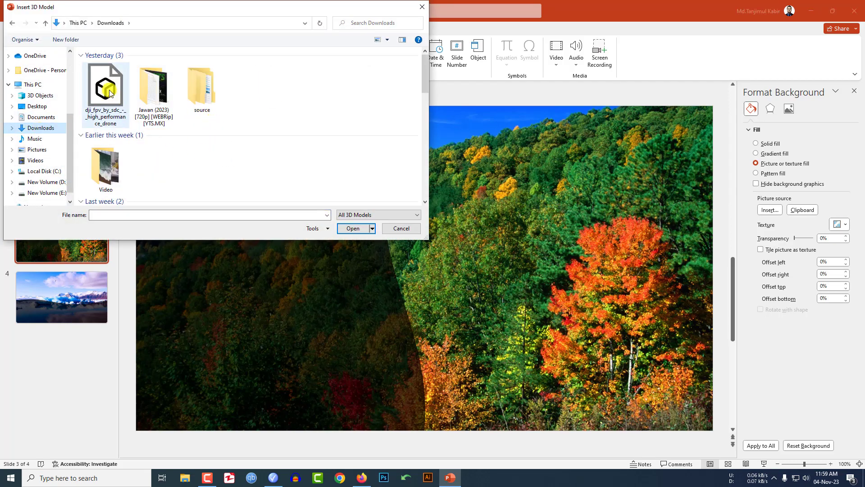
{"action": "left_click", "coordinate": [116, 99]}
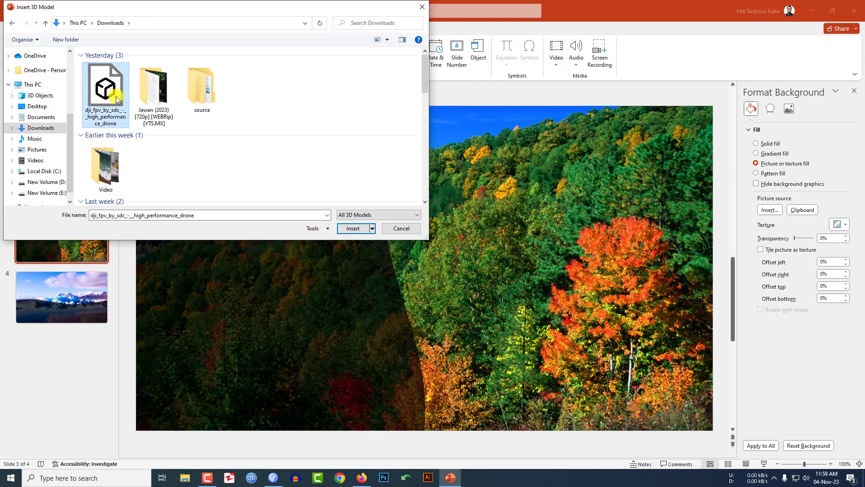
{"action": "left_click", "coordinate": [354, 229]}
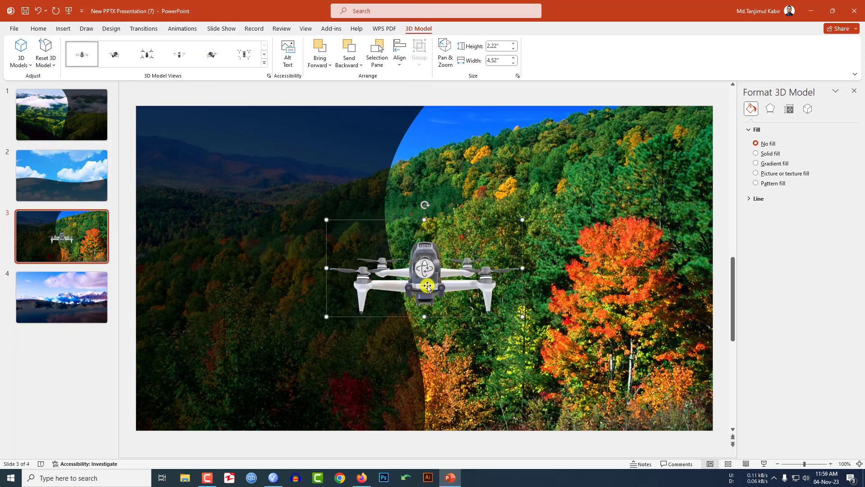
{"action": "key", "text": "Delete"}
Paste the drone onto slide 1, then move it left, tilt it and enlarge it
{"action": "left_click", "coordinate": [71, 120]}
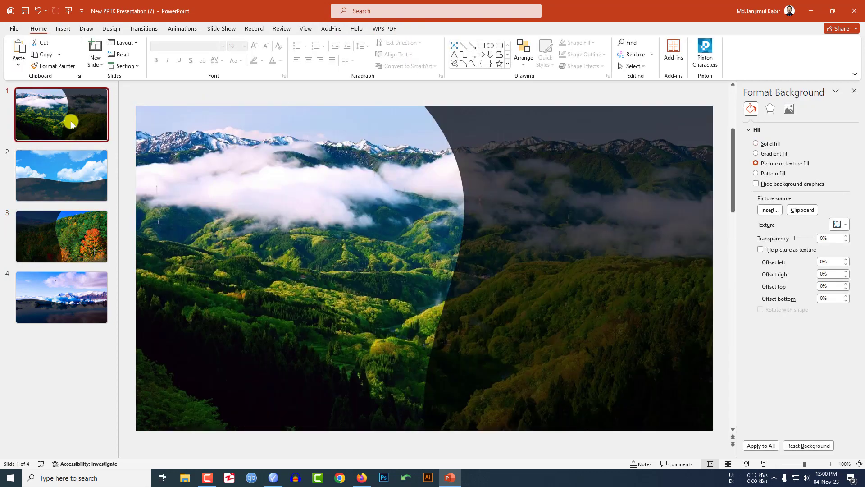
{"action": "key", "text": "ctrl+v"}
{"action": "left_click_drag", "start_coordinate": [429, 270], "coordinate": [280, 266]}
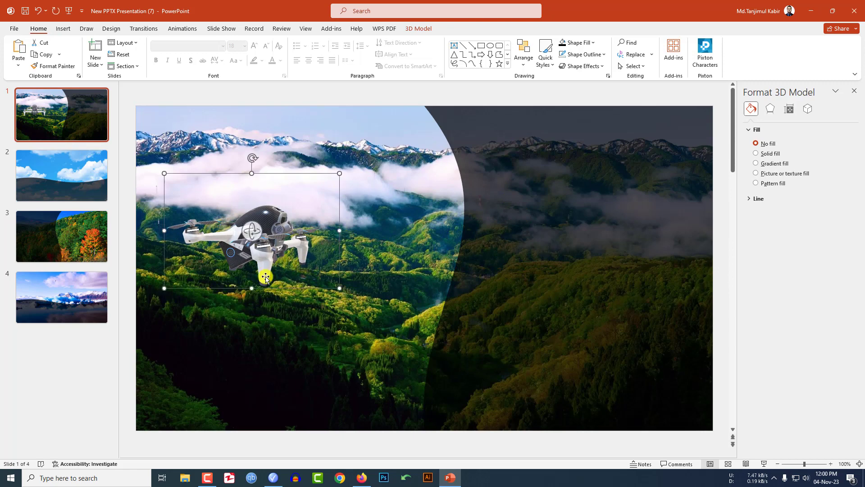
{"action": "left_click_drag", "start_coordinate": [337, 287], "coordinate": [301, 244]}
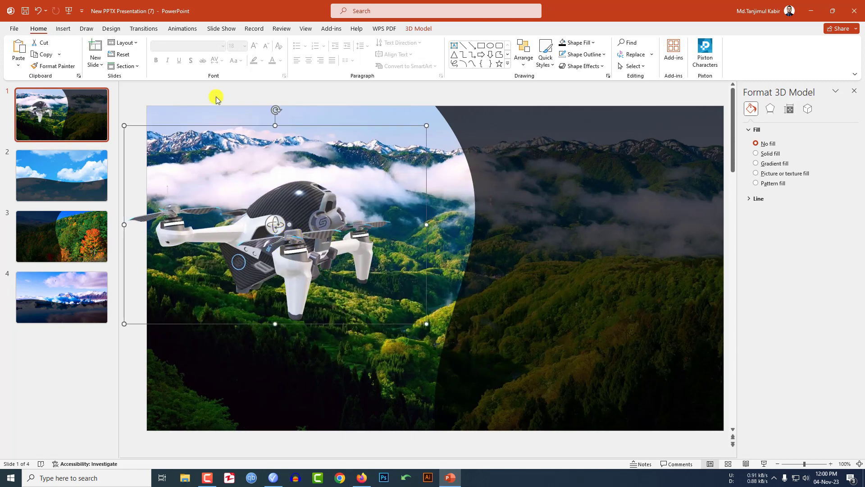
Give the drone a 20-second Turntable animation starting After Previous, then deselect it
{"action": "left_click", "coordinate": [182, 29]}
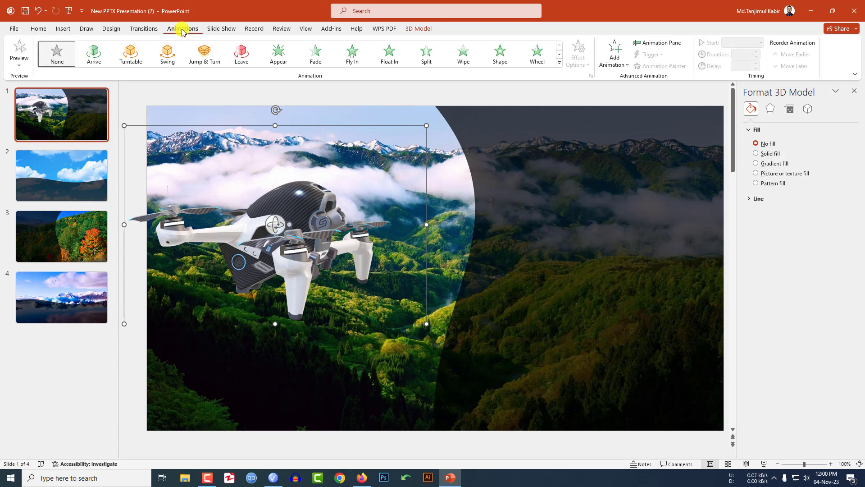
{"action": "left_click", "coordinate": [127, 55]}
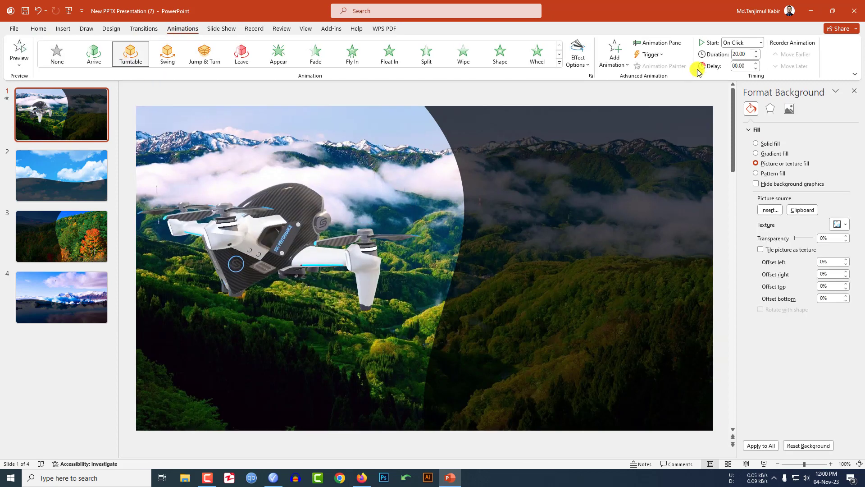
{"action": "left_click", "coordinate": [760, 43]}
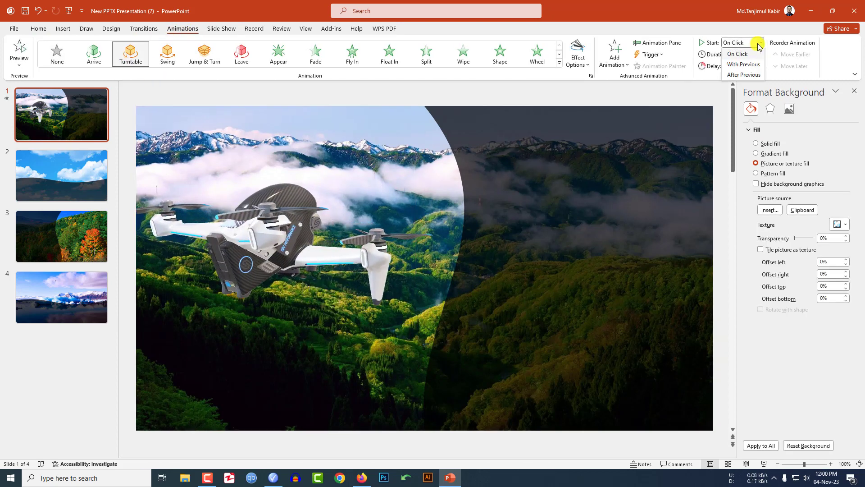
{"action": "left_click", "coordinate": [744, 75]}
{"action": "left_click", "coordinate": [334, 244]}
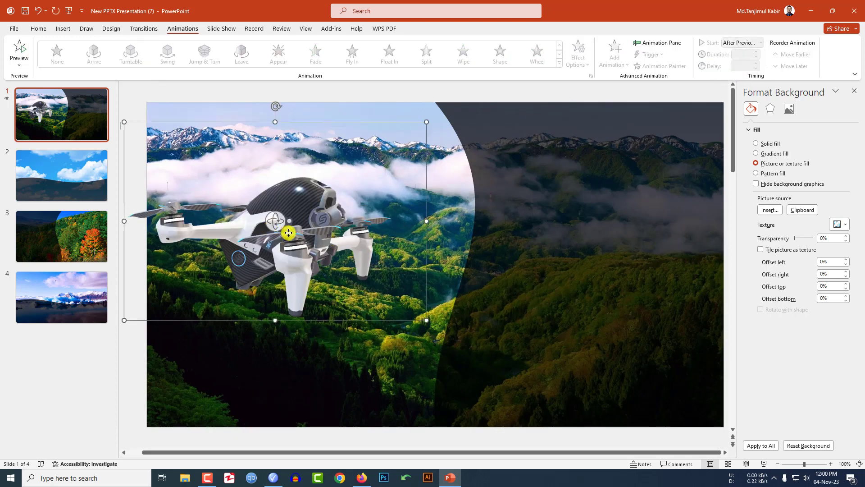
{"action": "left_click", "coordinate": [288, 343]}
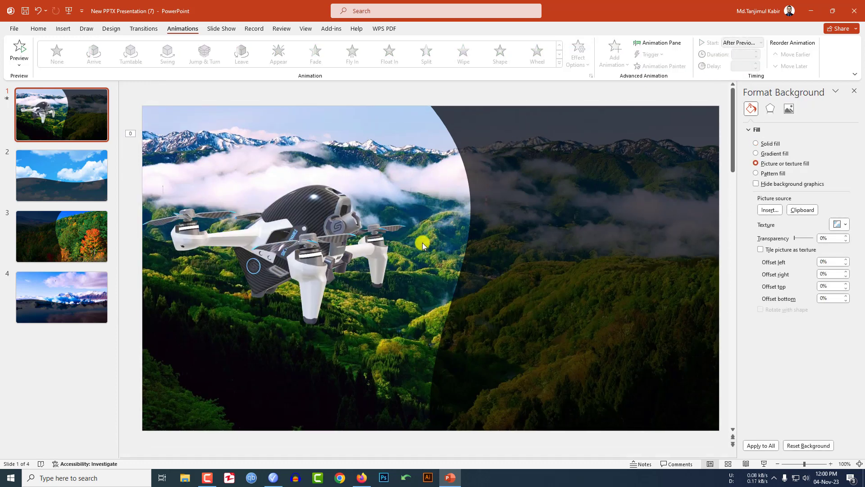
{"action": "left_click", "coordinate": [63, 28]}
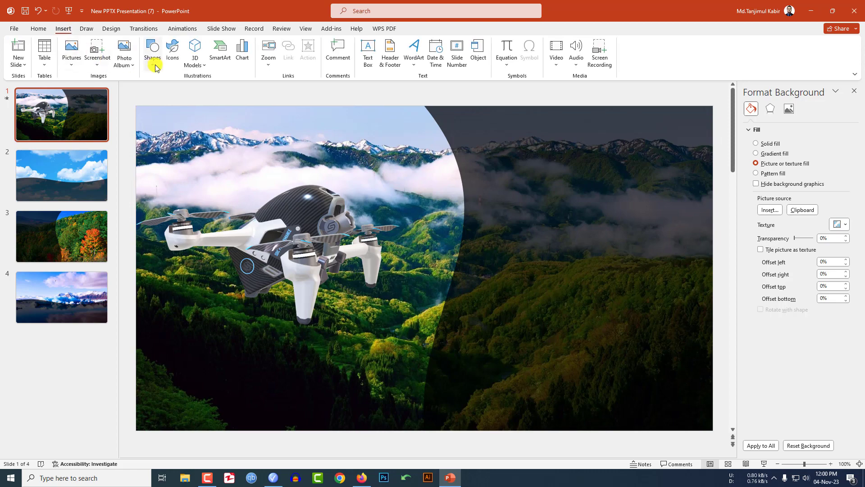
Draw a text box on the dark right side and type the DRONE CAMERAS title
{"action": "left_click", "coordinate": [152, 66]}
{"action": "left_click", "coordinate": [150, 90]}
{"action": "left_click_drag", "start_coordinate": [496, 137], "coordinate": [693, 179]}
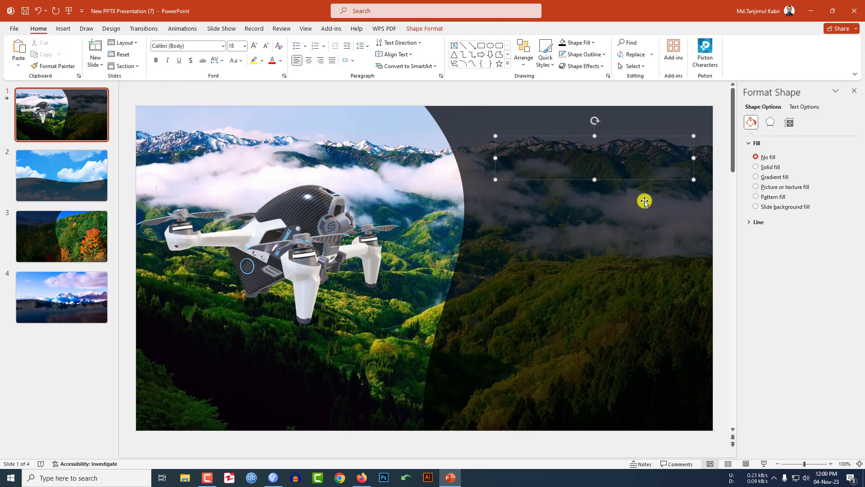
{"action": "type", "text": "DCONE CAMERAS"}
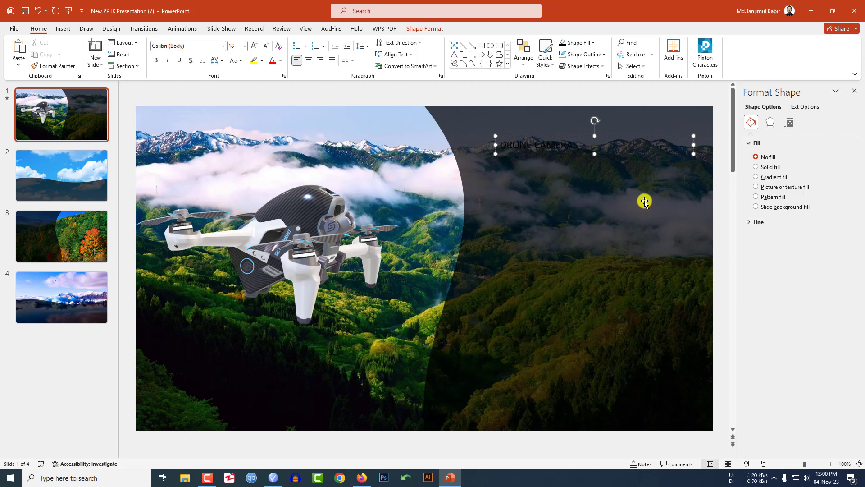
Format the title in LEMON MILK, white, 32 pt
{"action": "key", "text": "ctrl+a"}
{"action": "left_click", "coordinate": [196, 47]}
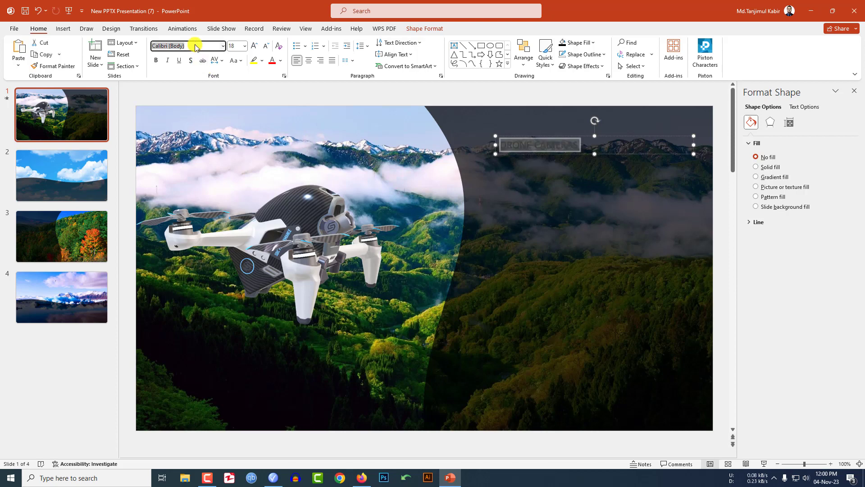
{"action": "type", "text": "Lemon"}
{"action": "key", "text": "Return"}
{"action": "left_click", "coordinate": [280, 61]}
{"action": "left_click", "coordinate": [276, 86]}
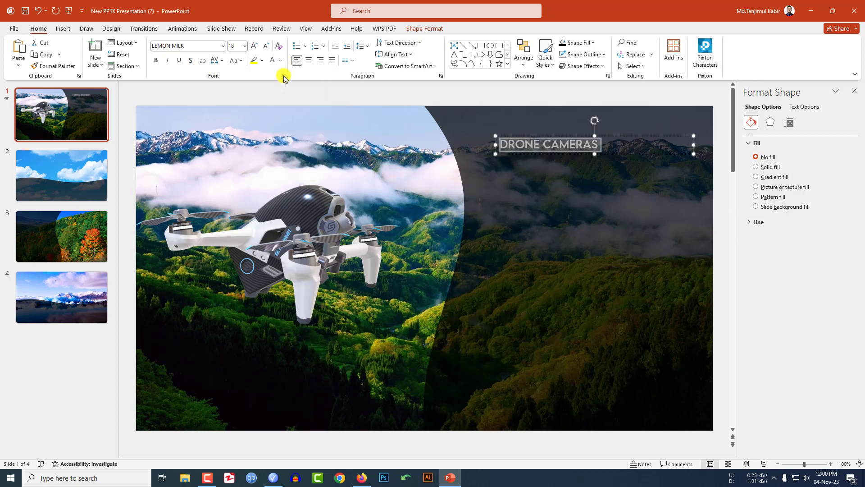
{"action": "left_click", "coordinate": [255, 46]}
{"action": "left_click", "coordinate": [255, 47]}
{"action": "left_click", "coordinate": [255, 47]}
{"action": "left_click", "coordinate": [255, 46]}
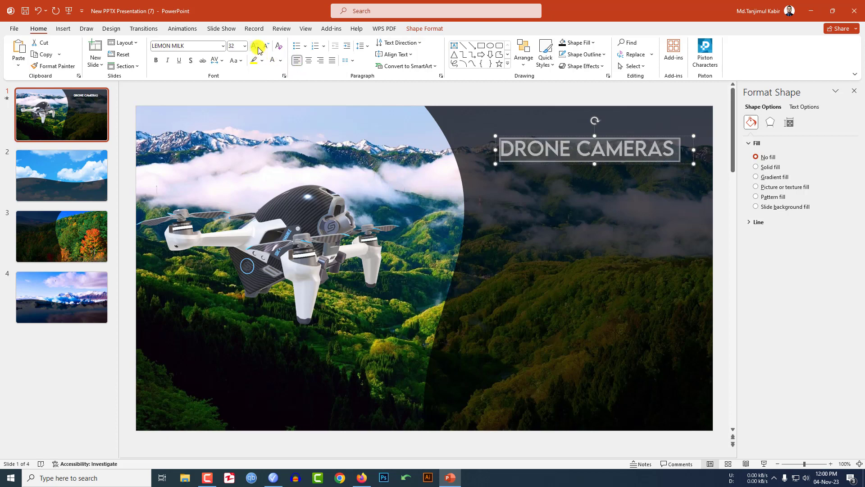
Duplicate the title box just below and paste the description paragraph into the copy
{"action": "left_click", "coordinate": [542, 164]}
{"action": "left_click_drag", "start_coordinate": [543, 164], "coordinate": [547, 194]}
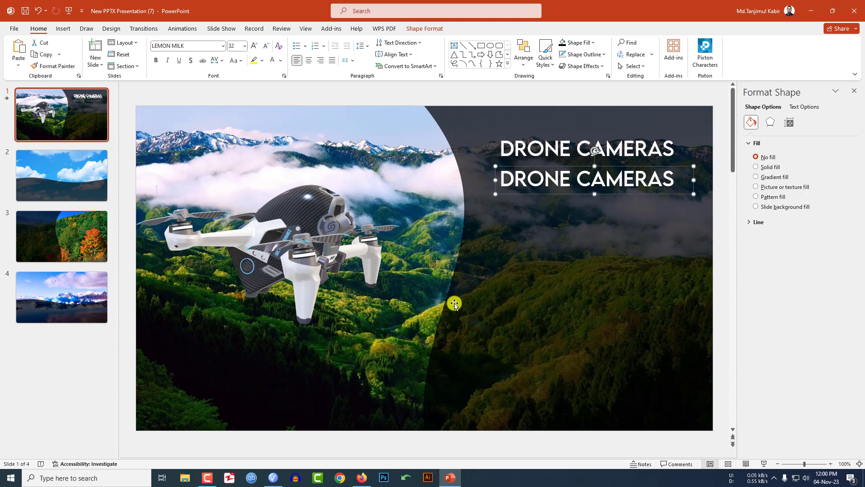
{"action": "type", "text": "DRONE CAMERAS ARE JUST REGULAR CAMERAS, ONLY SMALLER, THAT ARE DESIGNED TO WORK ON A DRONE. MOST OF THE WORK DRONES CARRY OUT INCLUDE TAKING PHOTOGRAPHS, RECORDING VIDEOS, AND CARRYING VARIOUS PAYLOADS NECESSARY TO THE WORK AT HAND."}
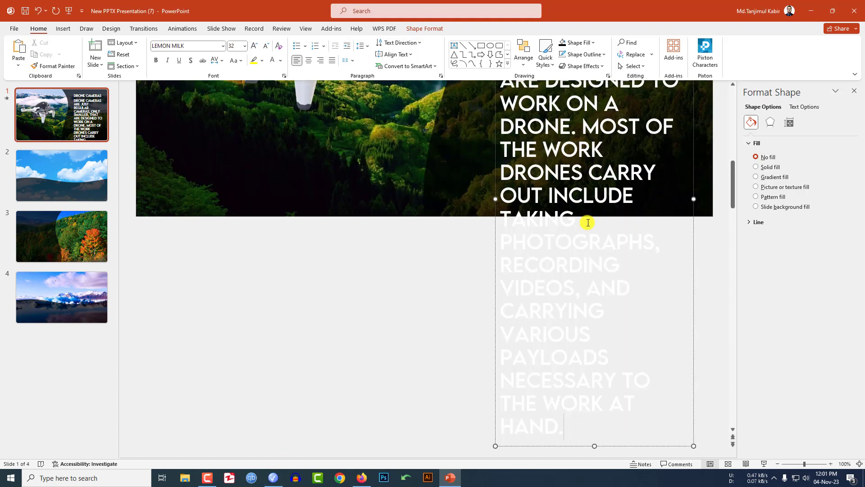
Make the paragraph centred 20 pt Lora and narrow its box so the text rewraps
{"action": "key", "text": "ctrl+a"}
{"action": "left_click", "coordinate": [246, 46]}
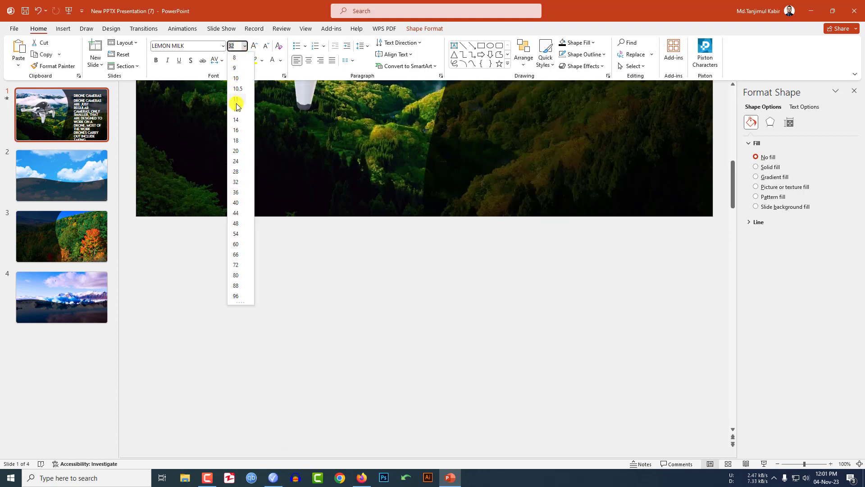
{"action": "left_click", "coordinate": [237, 121]}
{"action": "left_click", "coordinate": [198, 47]}
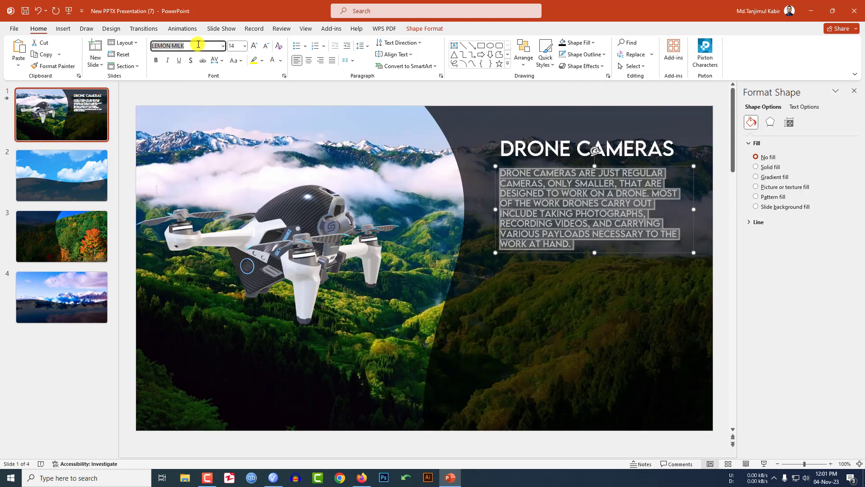
{"action": "key", "text": "Return"}
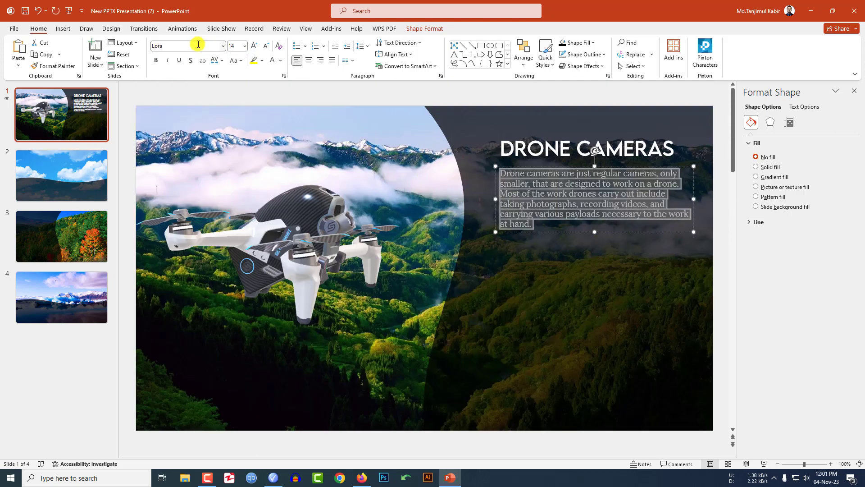
{"action": "left_click", "coordinate": [309, 59]}
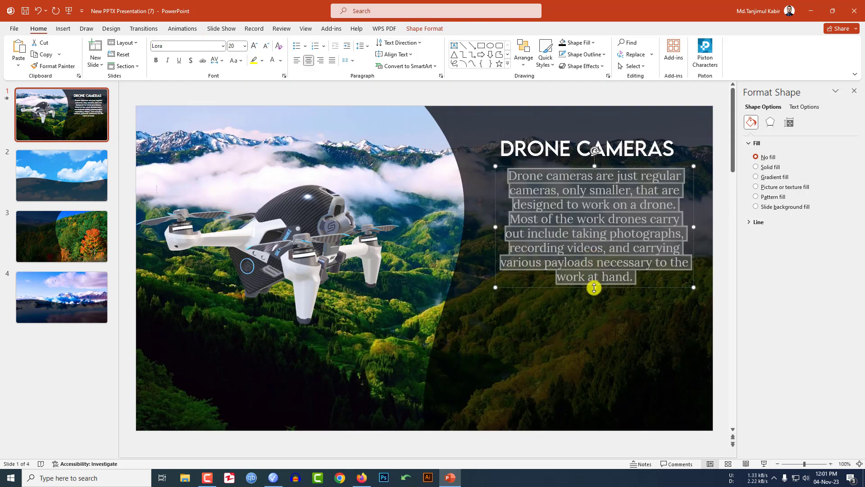
{"action": "left_click", "coordinate": [594, 287]}
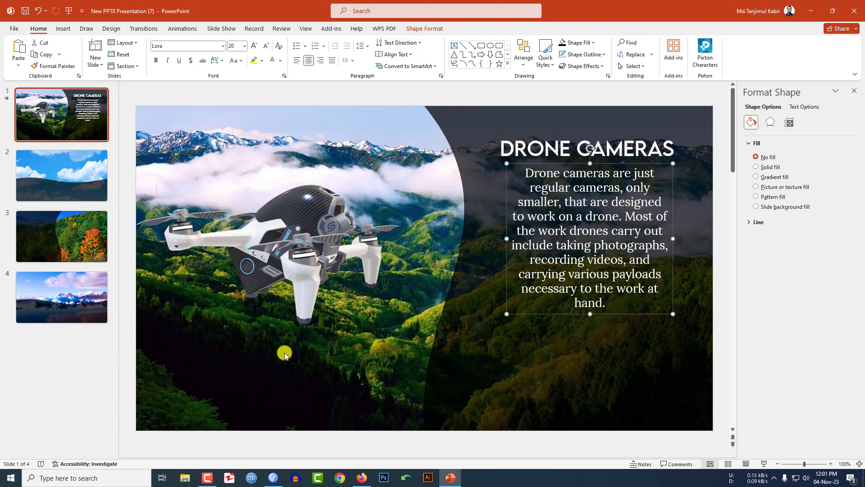
{"action": "left_click", "coordinate": [61, 113]}
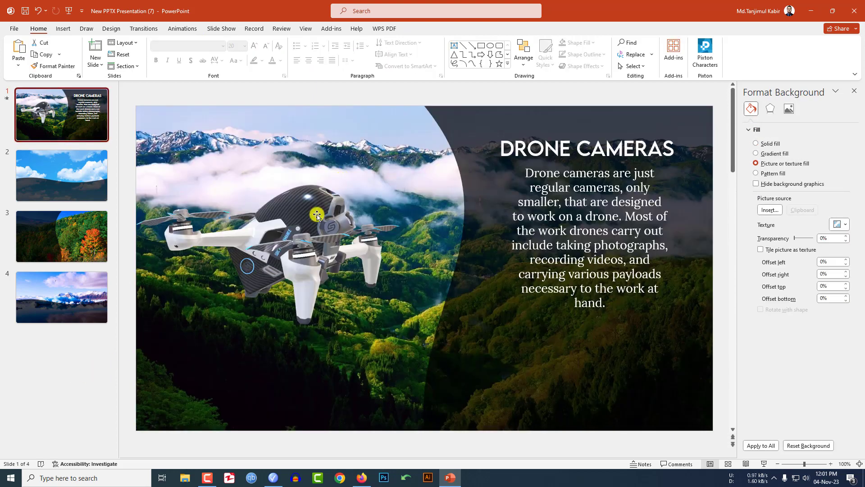
Copy the drone, title and paragraph from slide 1 and paste them onto slide 2
{"action": "left_click", "coordinate": [284, 229]}
{"action": "left_click", "coordinate": [567, 149], "text": "shift"}
{"action": "left_click", "coordinate": [566, 209], "text": "shift"}
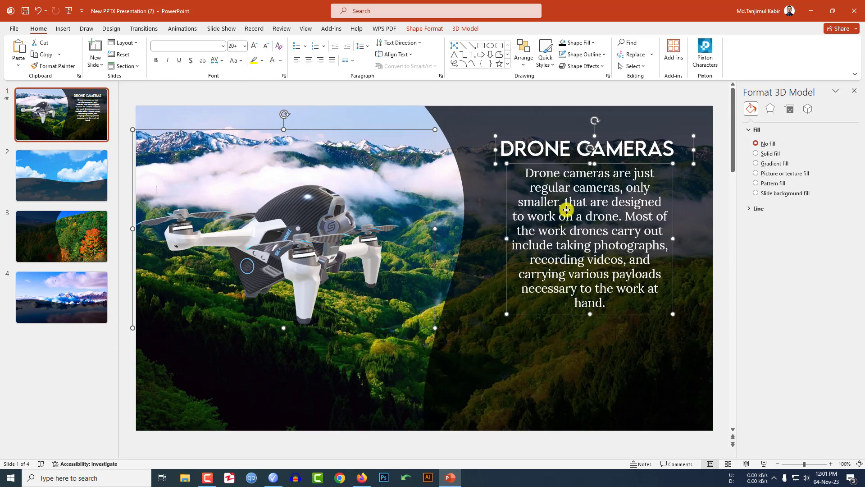
{"action": "left_click", "coordinate": [84, 175]}
{"action": "key", "text": "ctrl+v"}
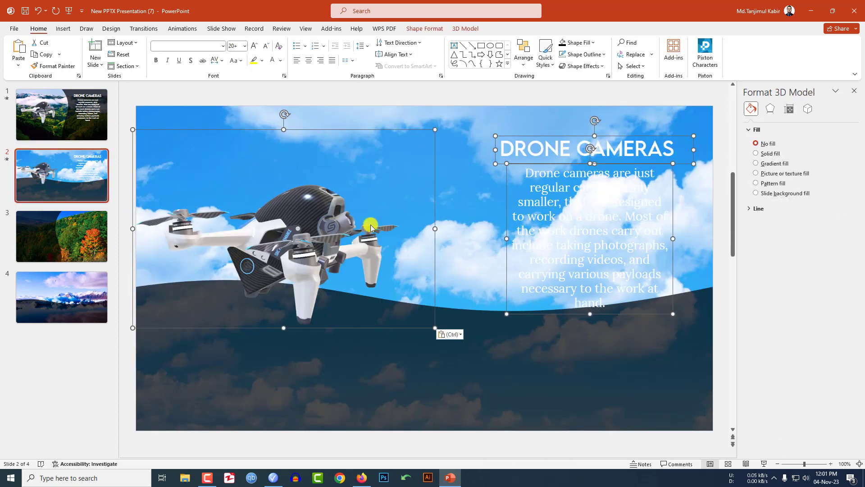
Move the pasted paragraph to the bottom of slide 2 and widen it into three lines
{"action": "left_click", "coordinate": [554, 182]}
{"action": "left_click_drag", "start_coordinate": [552, 165], "coordinate": [247, 328]}
{"action": "scroll", "coordinate": [344, 379], "scroll_direction": "down", "scroll_amount": 1}
{"action": "left_click_drag", "start_coordinate": [366, 379], "coordinate": [694, 351]}
{"action": "scroll", "coordinate": [498, 371], "scroll_direction": "up", "scroll_amount": 1}
{"action": "left_click_drag", "start_coordinate": [488, 378], "coordinate": [459, 419]}
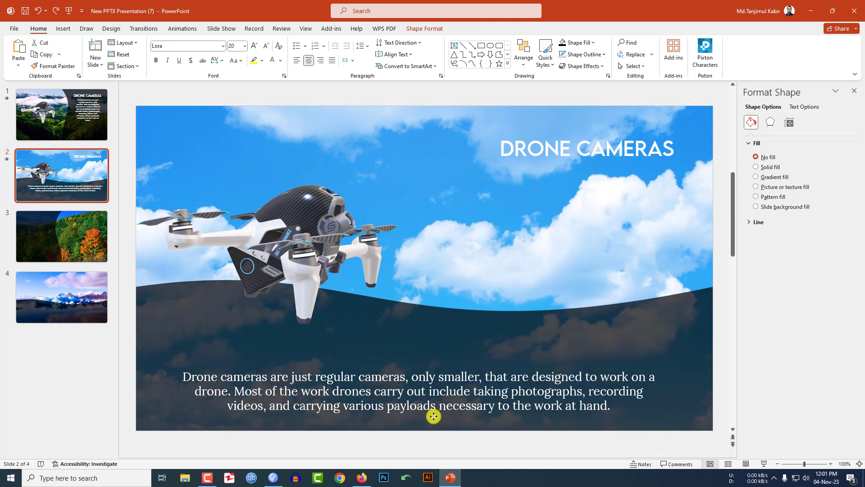
Move slide 2's title to the lower centre and retype it as WHY DRONE CAMERA
{"action": "left_click", "coordinate": [583, 151]}
{"action": "left_click_drag", "start_coordinate": [577, 166], "coordinate": [388, 365]}
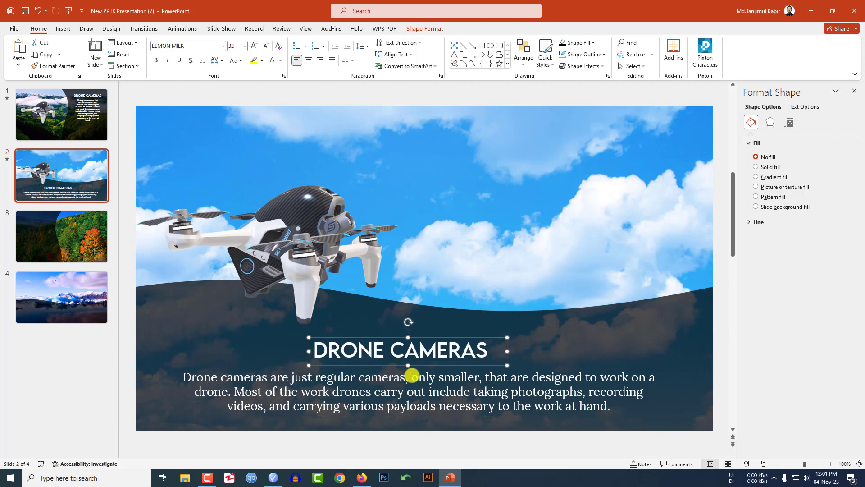
{"action": "triple_click", "coordinate": [389, 357]}
{"action": "type", "text": "WH"}
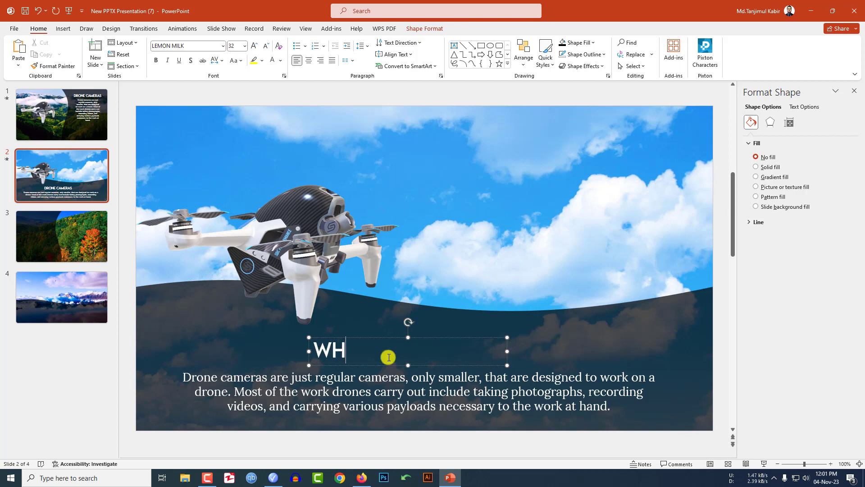
{"action": "type", "text": "Y DRONE CAMERA"}
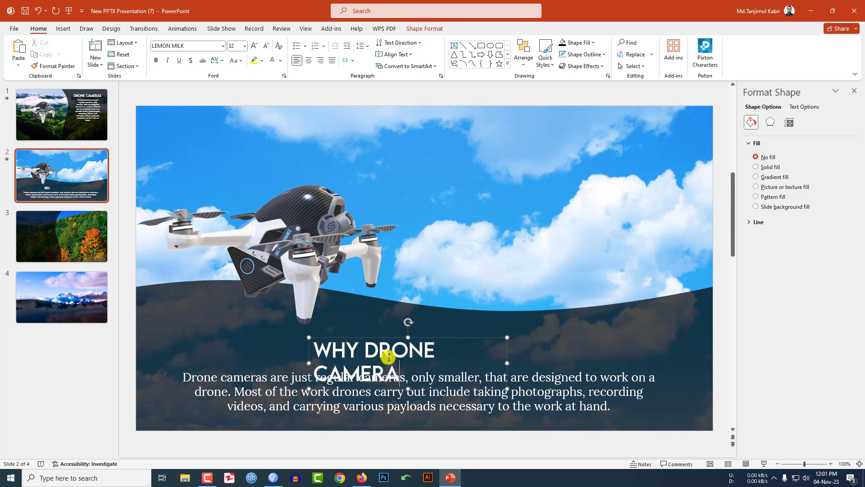
{"action": "left_click", "coordinate": [418, 386]}
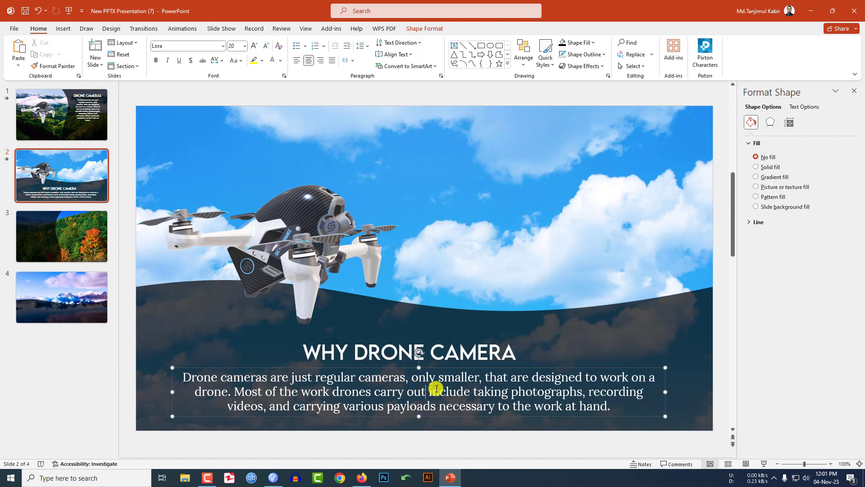
{"action": "left_click", "coordinate": [398, 231]}
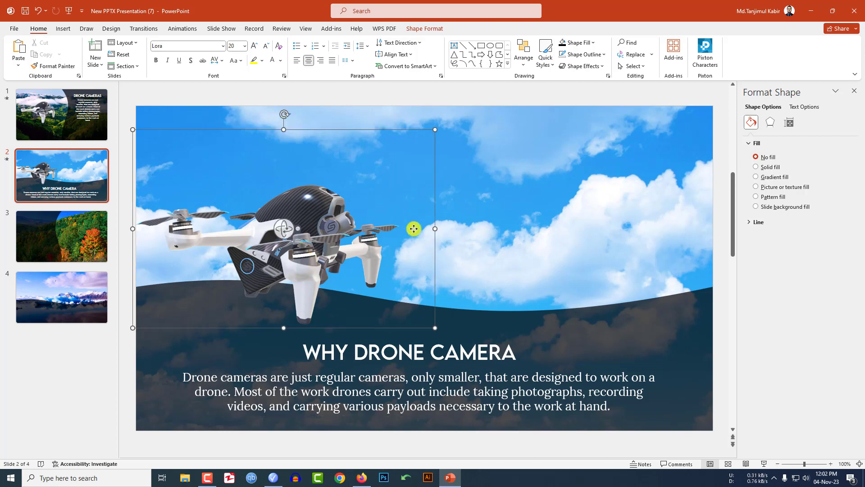
{"action": "key", "text": "ctrl+z"}
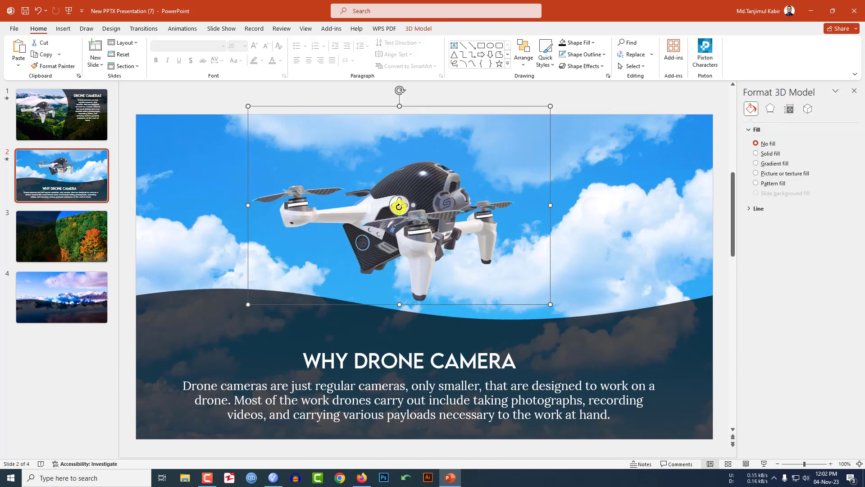
Rotate slide 2's drone and give it a 2-second Jump & Turn animation starting After Previous
{"action": "left_click_drag", "start_coordinate": [399, 196], "coordinate": [307, 79]}
{"action": "key", "text": "ctrl+z"}
{"action": "key", "text": "ctrl+z"}
{"action": "key", "text": "ctrl+z"}
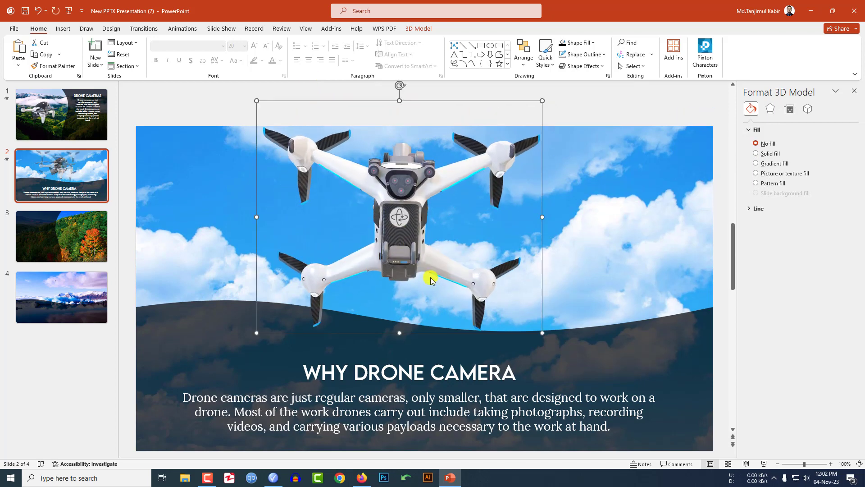
{"action": "left_click", "coordinate": [183, 28]}
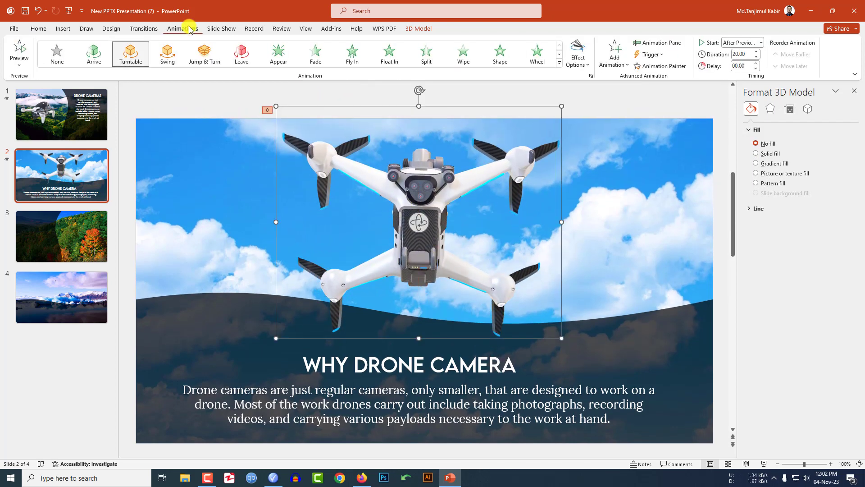
{"action": "left_click", "coordinate": [202, 56]}
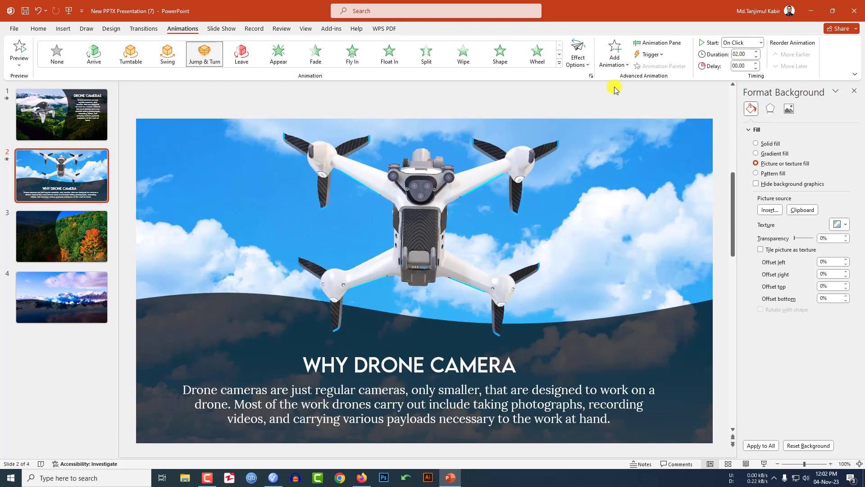
{"action": "left_click", "coordinate": [761, 43]}
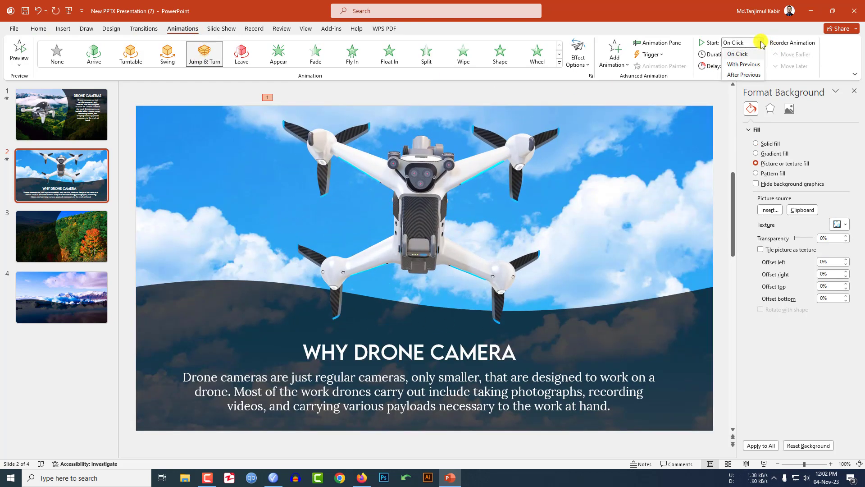
{"action": "left_click", "coordinate": [742, 73]}
Select slide 2's drone, title and body text together, then go to slide 3
{"action": "left_click", "coordinate": [421, 218]}
{"action": "left_click", "coordinate": [437, 356], "text": "shift"}
{"action": "left_click", "coordinate": [438, 403], "text": "shift"}
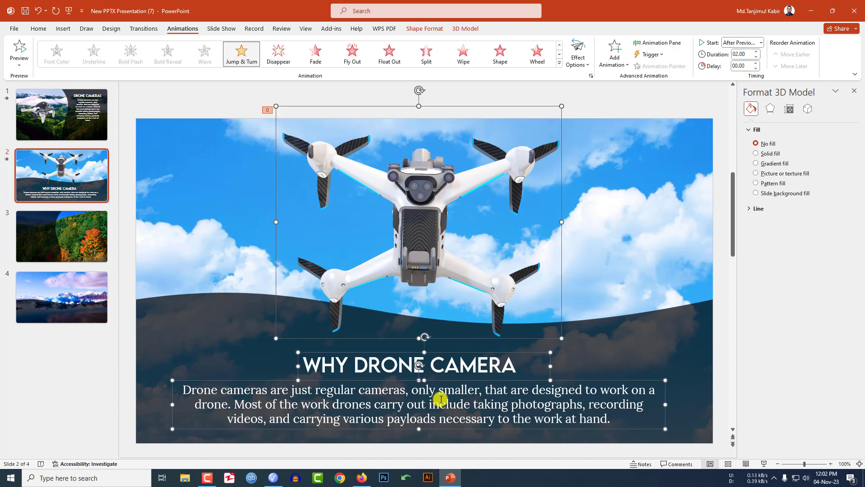
{"action": "left_click", "coordinate": [100, 248]}
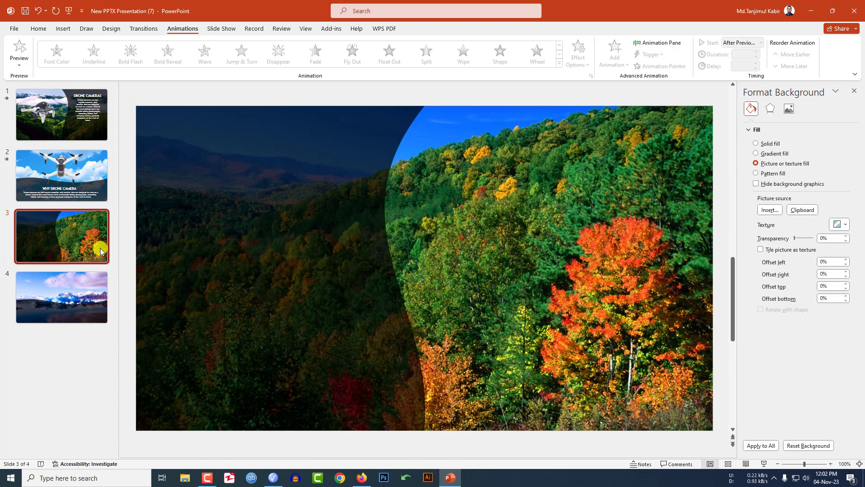
Paste onto slide 3, move the drone right, and place the title and narrowed body text left
{"action": "key", "text": "ctrl+v"}
{"action": "left_click", "coordinate": [353, 215]}
{"action": "left_click_drag", "start_coordinate": [423, 225], "coordinate": [562, 234]}
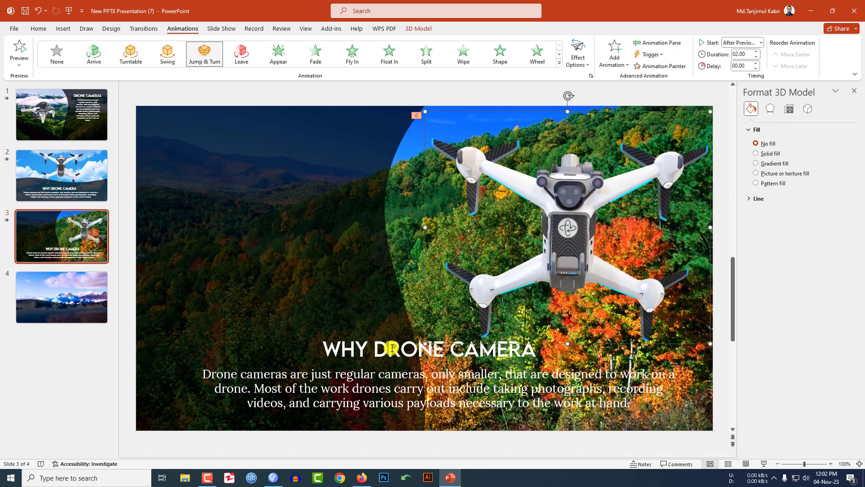
{"action": "left_click", "coordinate": [374, 348]}
{"action": "left_click_drag", "start_coordinate": [278, 248], "coordinate": [185, 135]}
{"action": "left_click", "coordinate": [322, 388]}
{"action": "left_click_drag", "start_coordinate": [322, 365], "coordinate": [265, 170]}
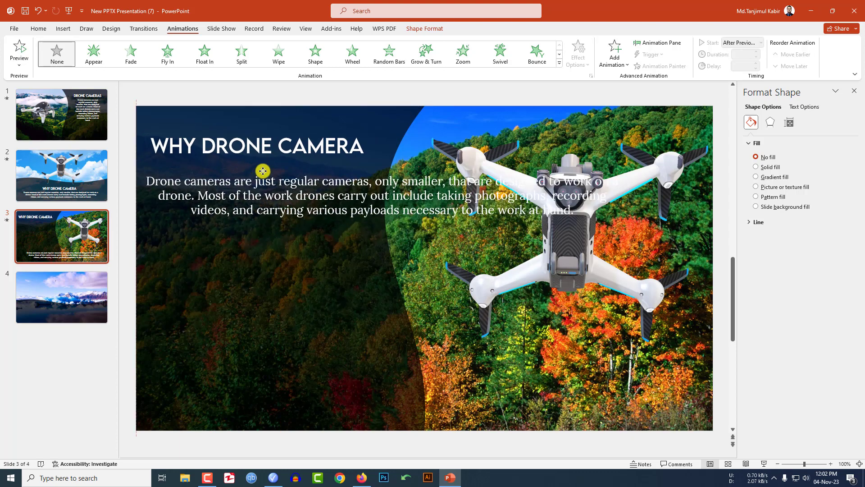
{"action": "left_click_drag", "start_coordinate": [490, 193], "coordinate": [356, 192]}
{"action": "left_click_drag", "start_coordinate": [248, 278], "coordinate": [286, 309]}
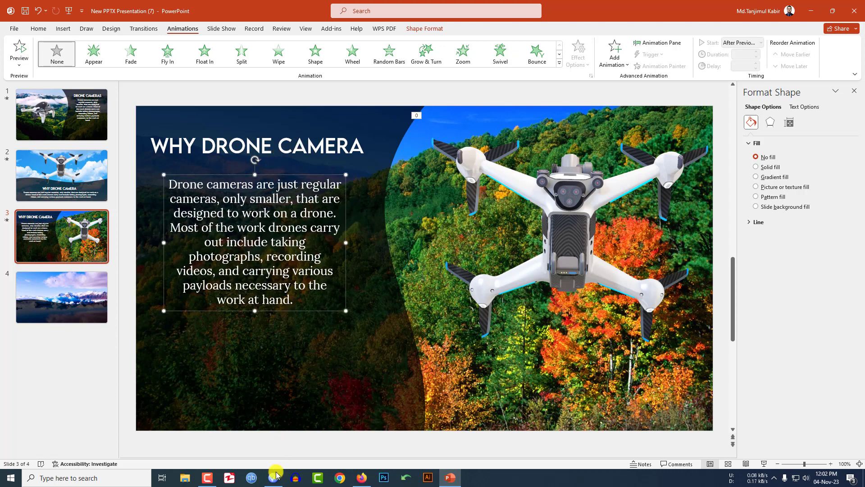
Retitle it USES OF A DRONE CAMERA?, centre it above the body, and tilt the drone sideways
{"action": "triple_click", "coordinate": [326, 143]}
{"action": "type", "text": "USES OF A DRONE CAMERA?"}
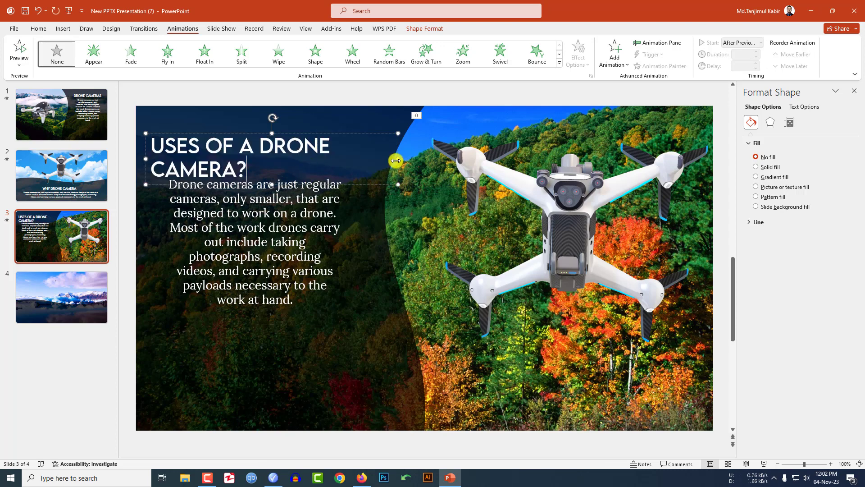
{"action": "left_click", "coordinate": [39, 29]}
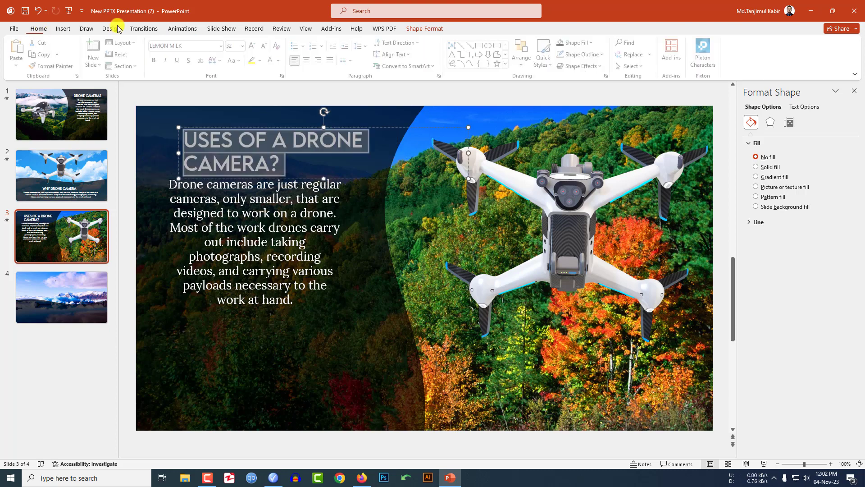
{"action": "left_click", "coordinate": [305, 61]}
{"action": "left_click_drag", "start_coordinate": [356, 177], "coordinate": [290, 177]}
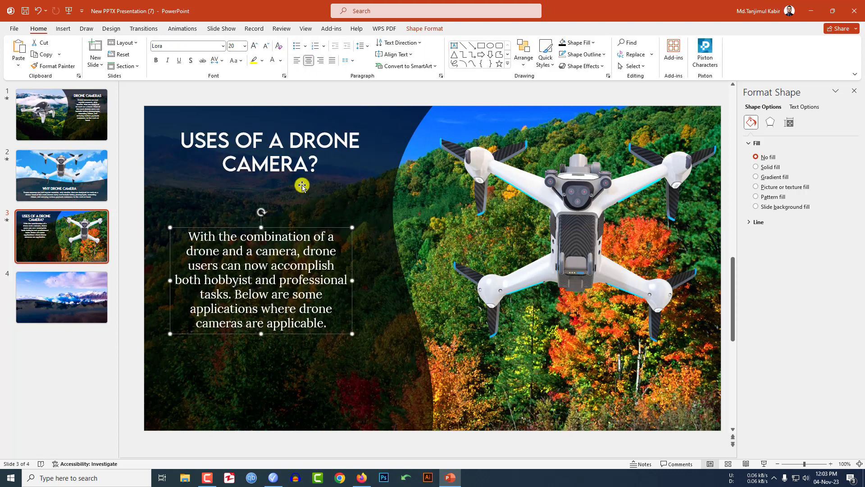
{"action": "left_click", "coordinate": [301, 175]}
{"action": "left_click_drag", "start_coordinate": [298, 181], "coordinate": [292, 226]}
{"action": "left_click", "coordinate": [561, 234]}
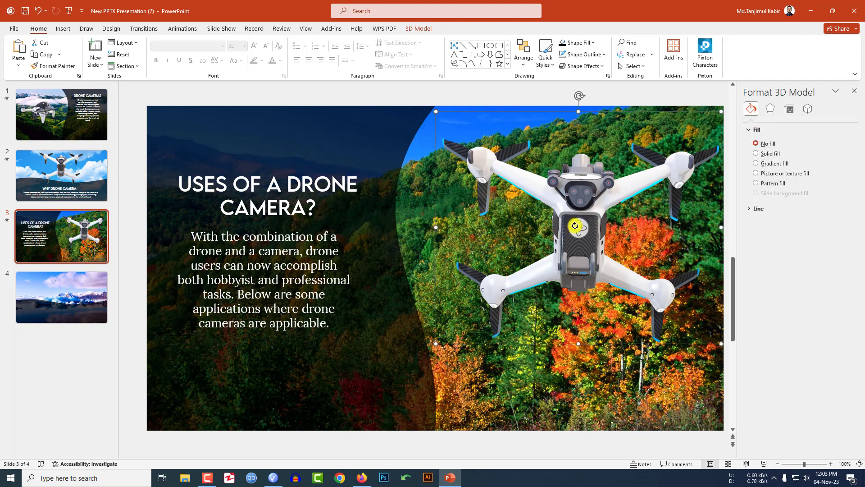
{"action": "left_click_drag", "start_coordinate": [580, 237], "coordinate": [623, 453]}
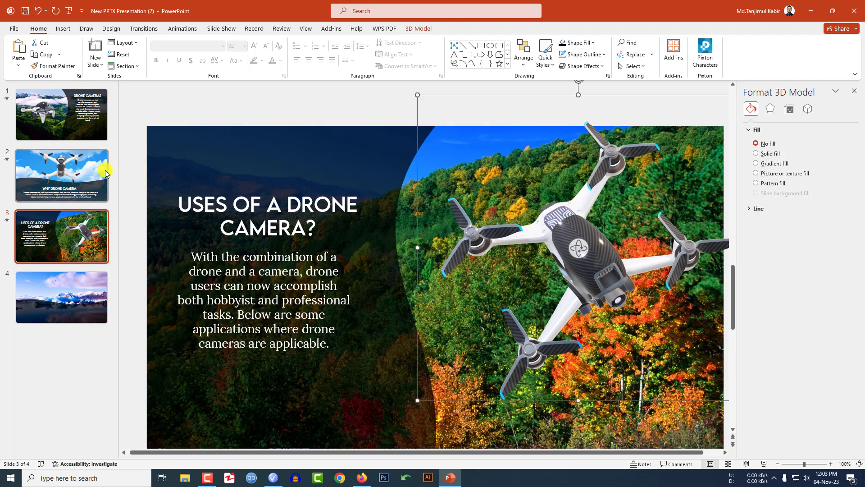
Copy the drone, title and body text from slide 2 onto slide 4
{"action": "left_click", "coordinate": [104, 169]}
{"action": "left_click", "coordinate": [429, 205]}
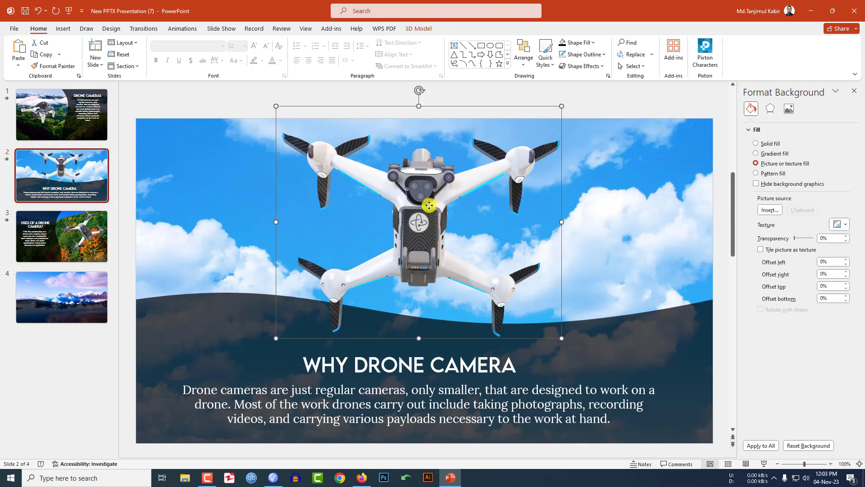
{"action": "left_click", "coordinate": [396, 359], "text": "shift"}
{"action": "left_click", "coordinate": [395, 391], "text": "shift"}
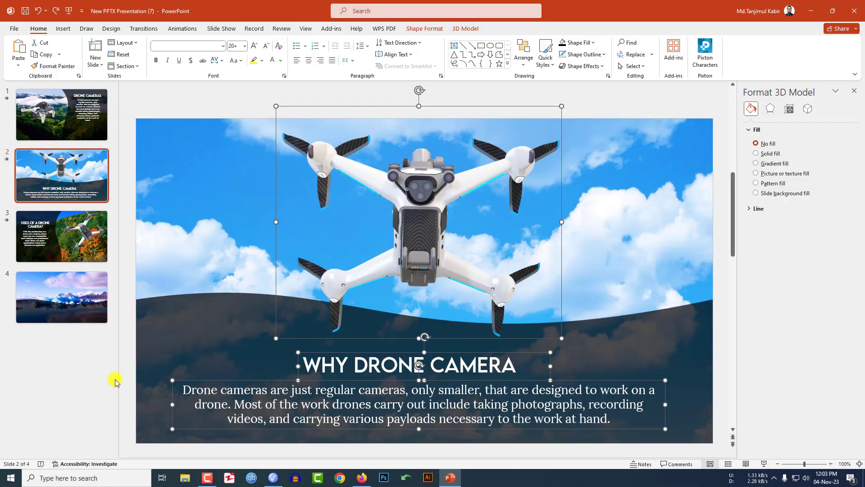
{"action": "left_click", "coordinate": [53, 309]}
{"action": "key", "text": "ctrl+v"}
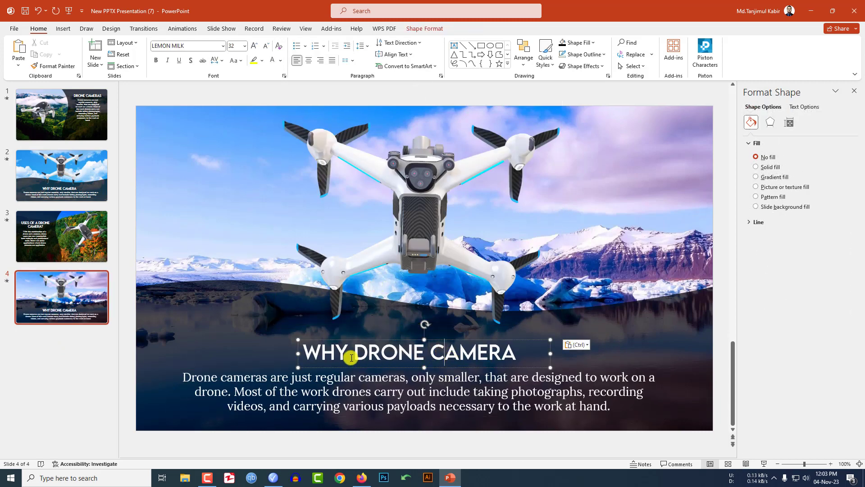
Replace slide 4's title with FILMING AND PHOTOGRAPHY: and widen its box to one line
{"action": "left_click", "coordinate": [453, 401]}
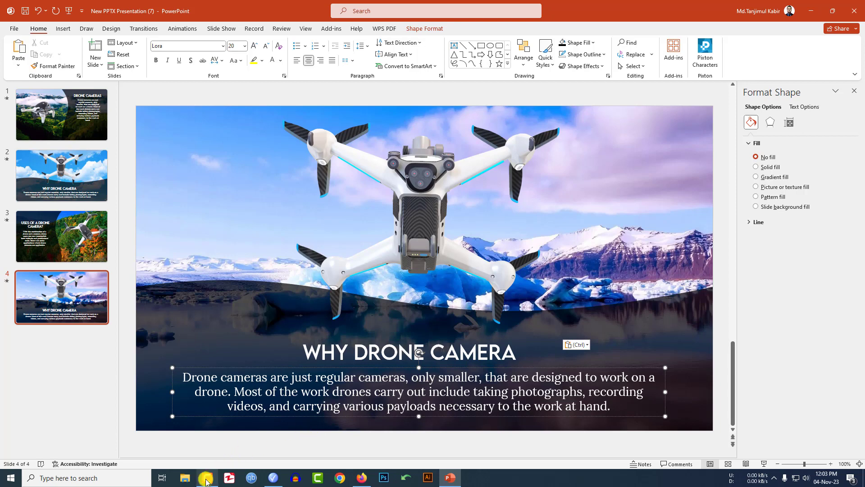
{"action": "triple_click", "coordinate": [396, 352]}
{"action": "type", "text": "FILMING AND PHOTOGRAPHY:"}
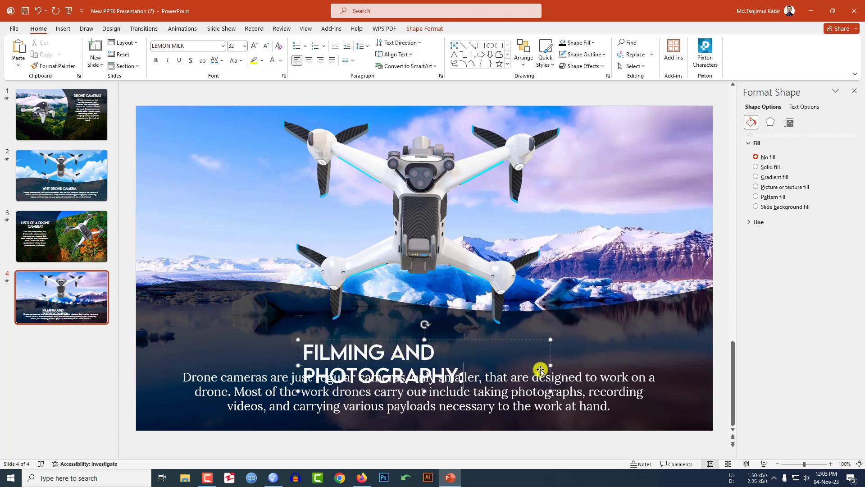
{"action": "left_click_drag", "start_coordinate": [554, 367], "coordinate": [718, 366]}
Tilt slide 4's drone forward, enlarge it and centre it on the slide
{"action": "left_click", "coordinate": [424, 215]}
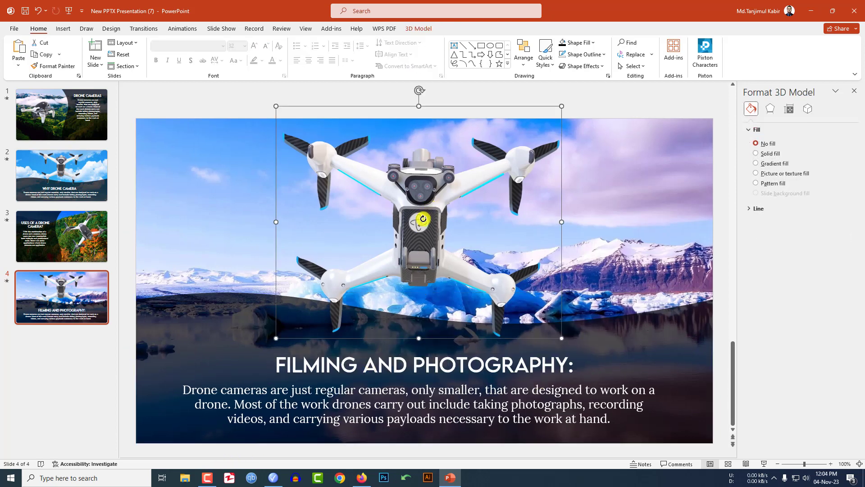
{"action": "mouse_move", "coordinate": [418, 221]}
{"action": "left_mouse_down"}
{"action": "mouse_move", "coordinate": [425, 318]}
{"action": "mouse_move", "coordinate": [415, 341]}
{"action": "mouse_move", "coordinate": [428, 228]}
{"action": "left_mouse_up"}
{"action": "left_click", "coordinate": [414, 209]}
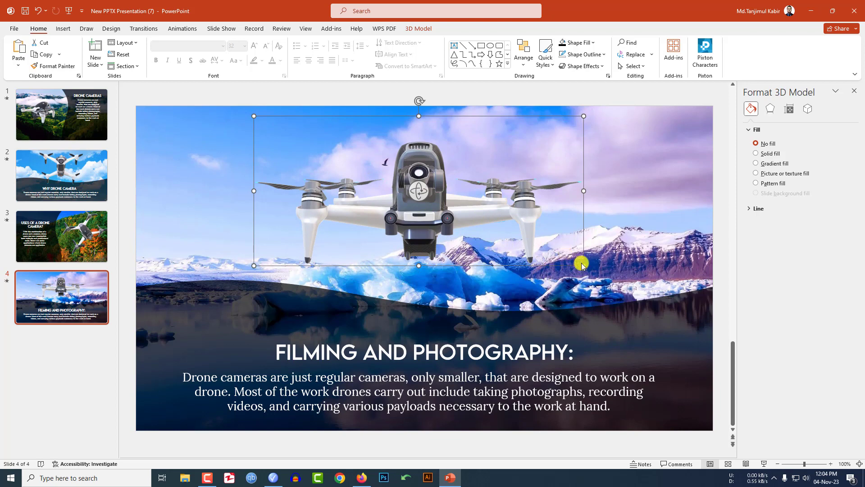
{"action": "left_click_drag", "start_coordinate": [582, 265], "coordinate": [618, 301]}
{"action": "left_click_drag", "start_coordinate": [473, 239], "coordinate": [441, 213]}
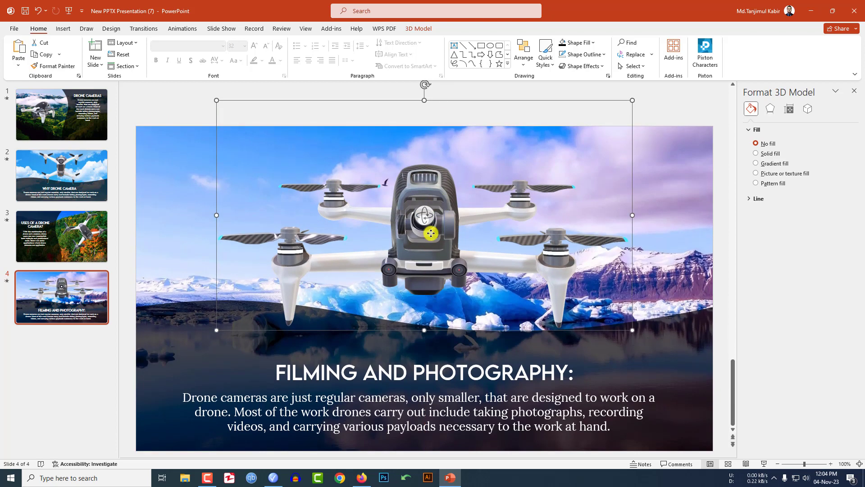
{"action": "left_click", "coordinate": [180, 28]}
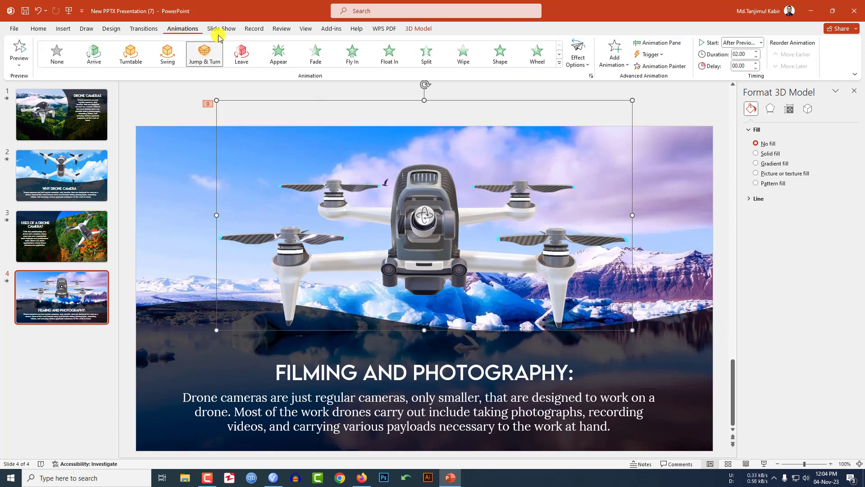
Remove the drone's animation from slide 4 and slide 3 via the Animation Pane
{"action": "left_click", "coordinate": [653, 42]}
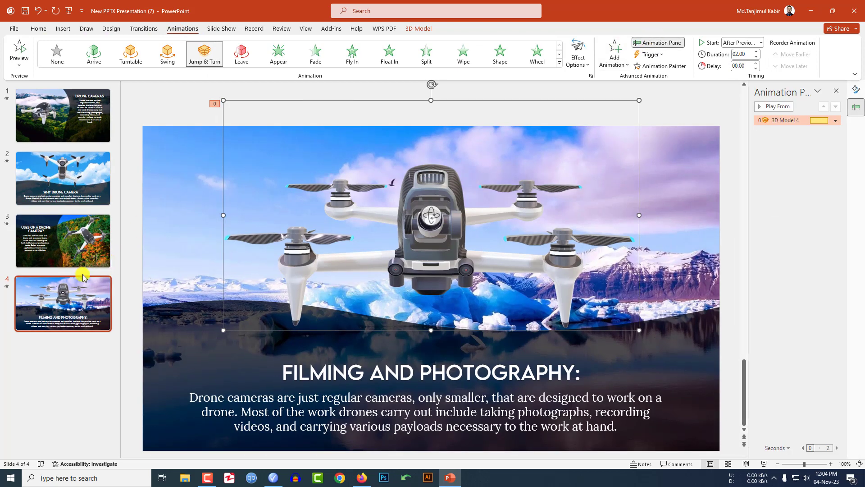
{"action": "left_click", "coordinate": [835, 120]}
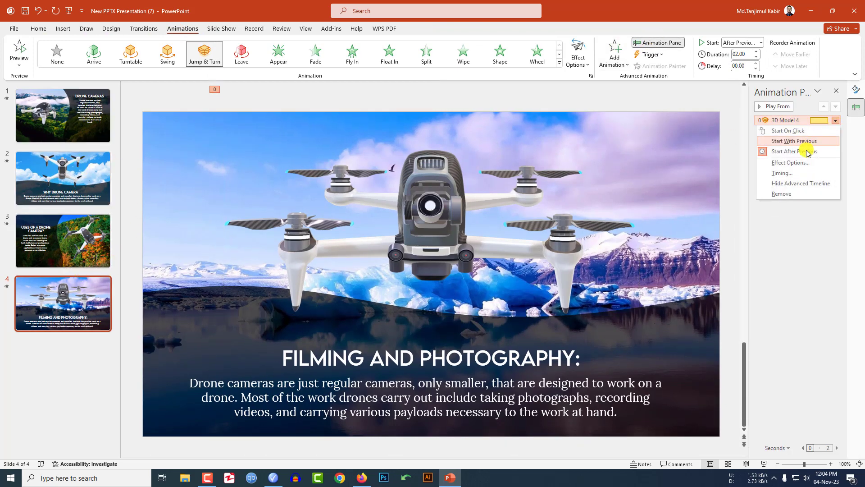
{"action": "left_click", "coordinate": [783, 195]}
{"action": "left_click", "coordinate": [86, 228]}
{"action": "left_click", "coordinate": [534, 229]}
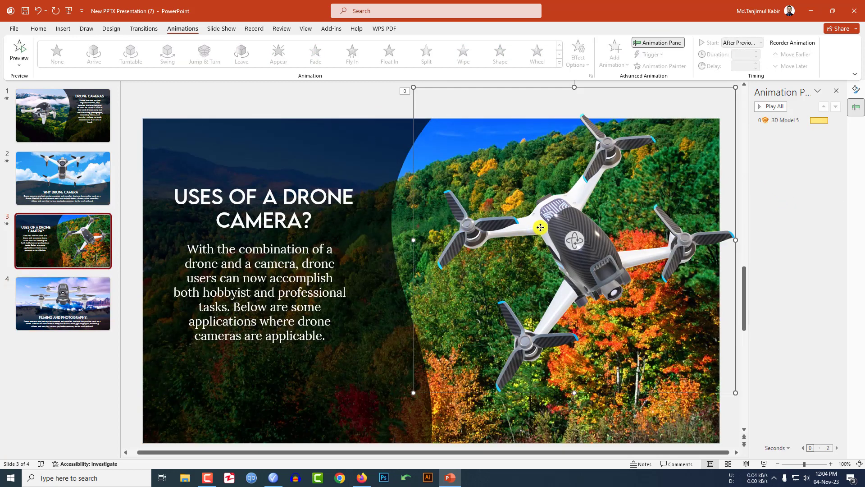
{"action": "left_click", "coordinate": [835, 120]}
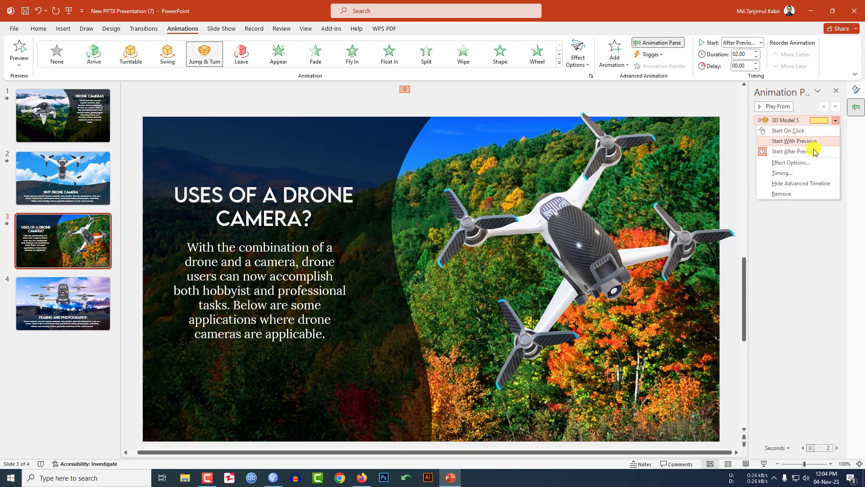
{"action": "left_click", "coordinate": [786, 194]}
Check the drones on slides 1 and 2, then select both slide thumbnails
{"action": "left_click", "coordinate": [78, 120]}
{"action": "left_click", "coordinate": [324, 215]}
{"action": "left_click", "coordinate": [76, 180]}
{"action": "left_click", "coordinate": [418, 193]}
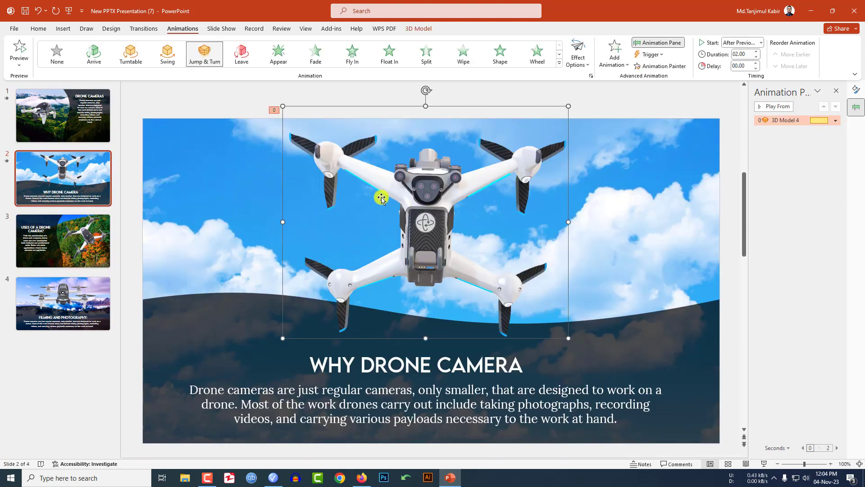
{"action": "left_click", "coordinate": [74, 132]}
{"action": "left_click", "coordinate": [75, 181], "text": "ctrl"}
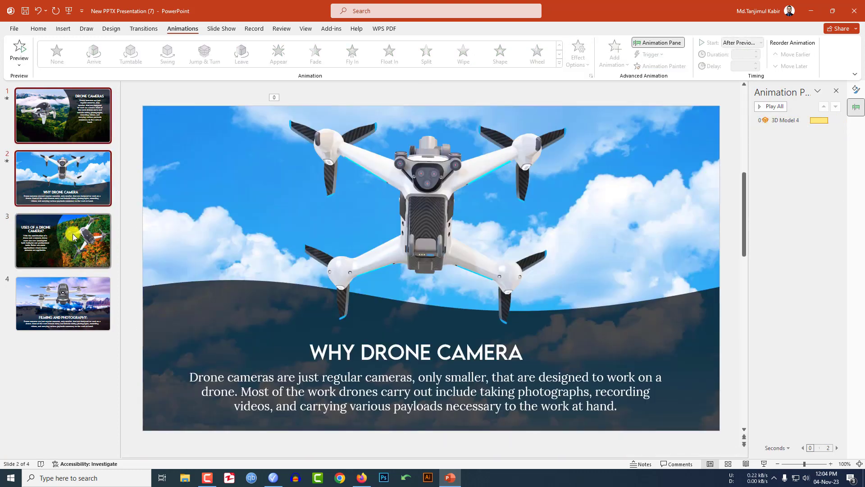